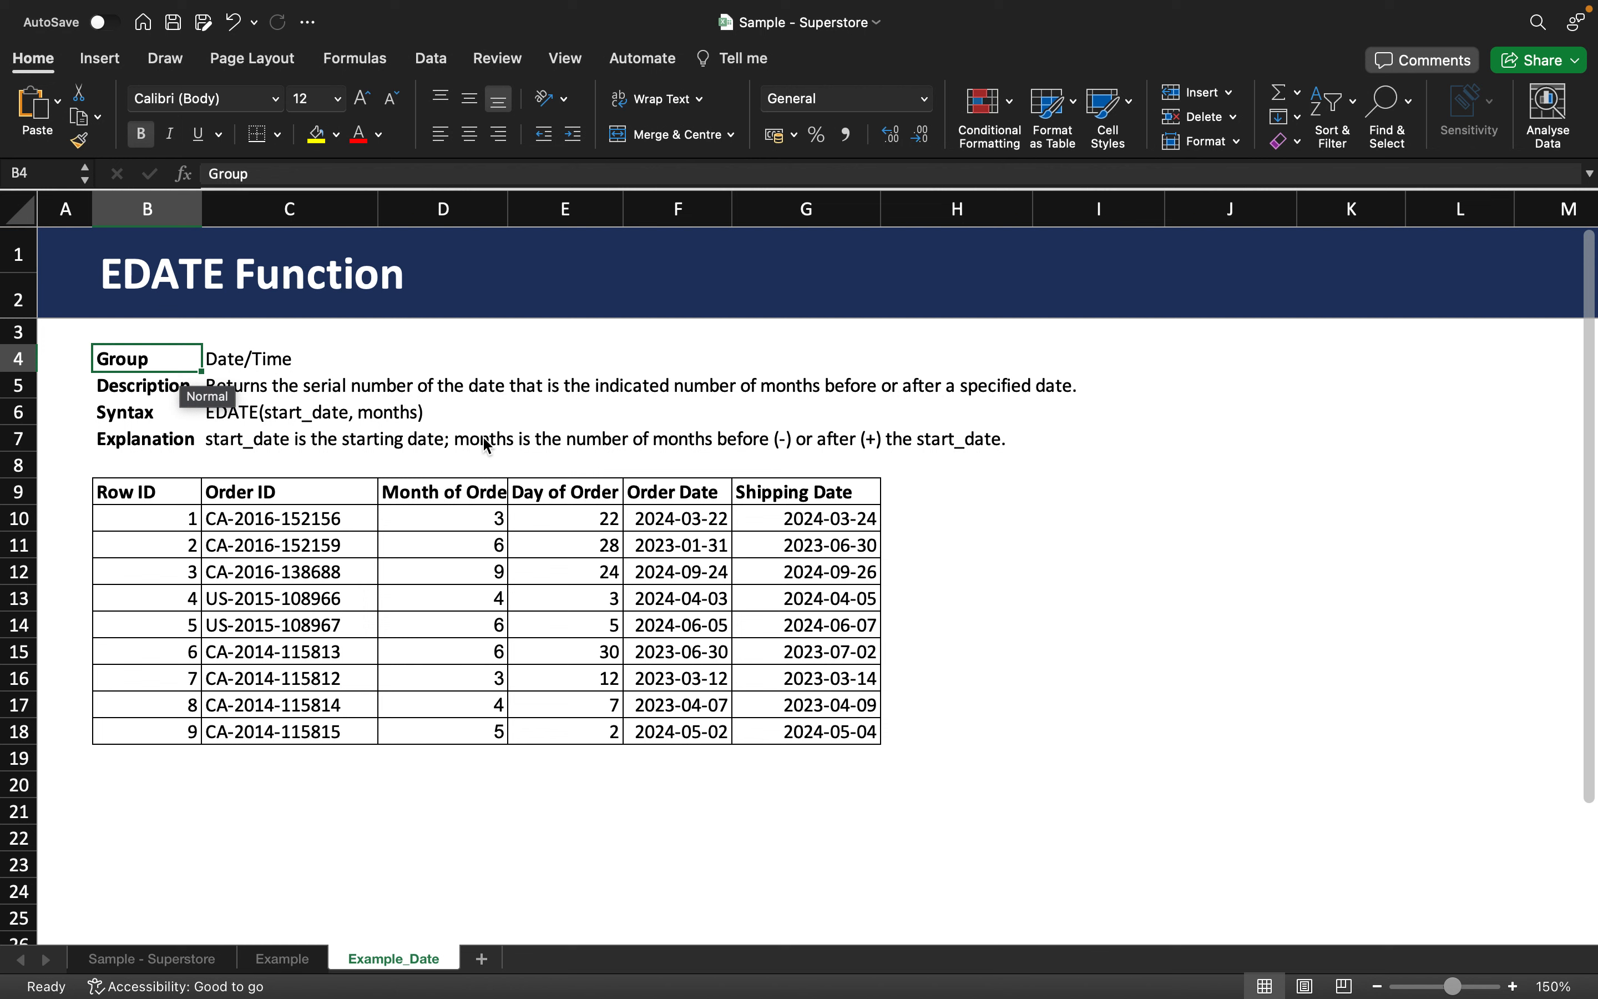
{"action": "left_click", "coordinate": [300, 362]}
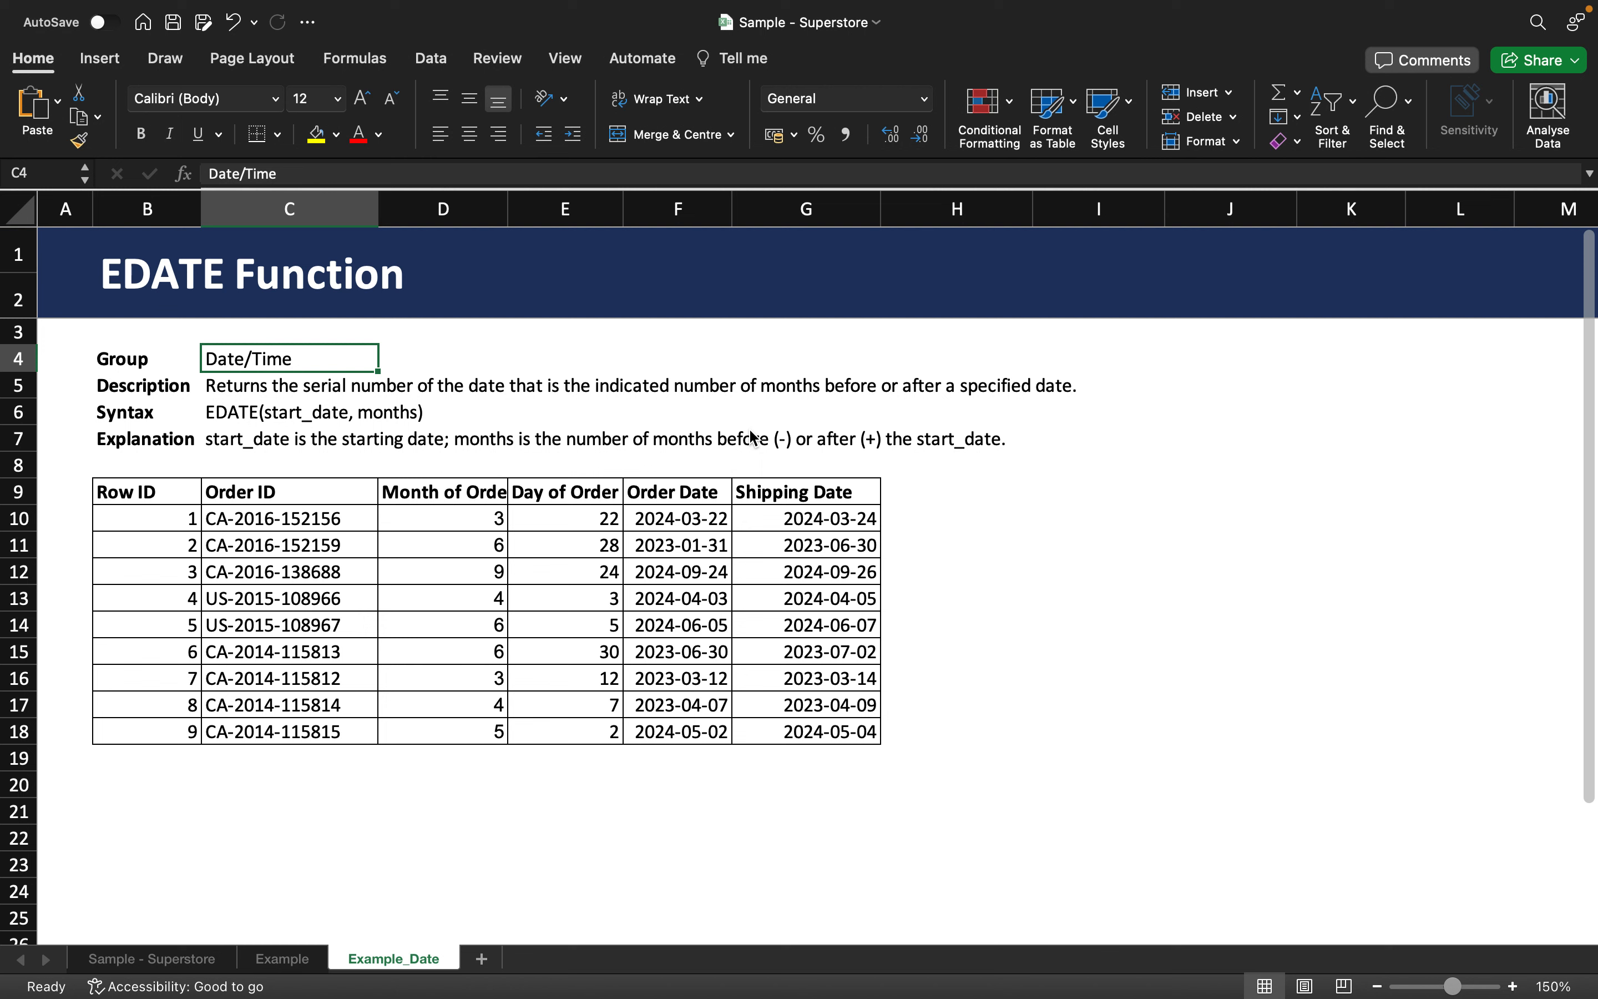
{"action": "left_click_drag", "start_coordinate": [675, 545], "coordinate": [799, 548]}
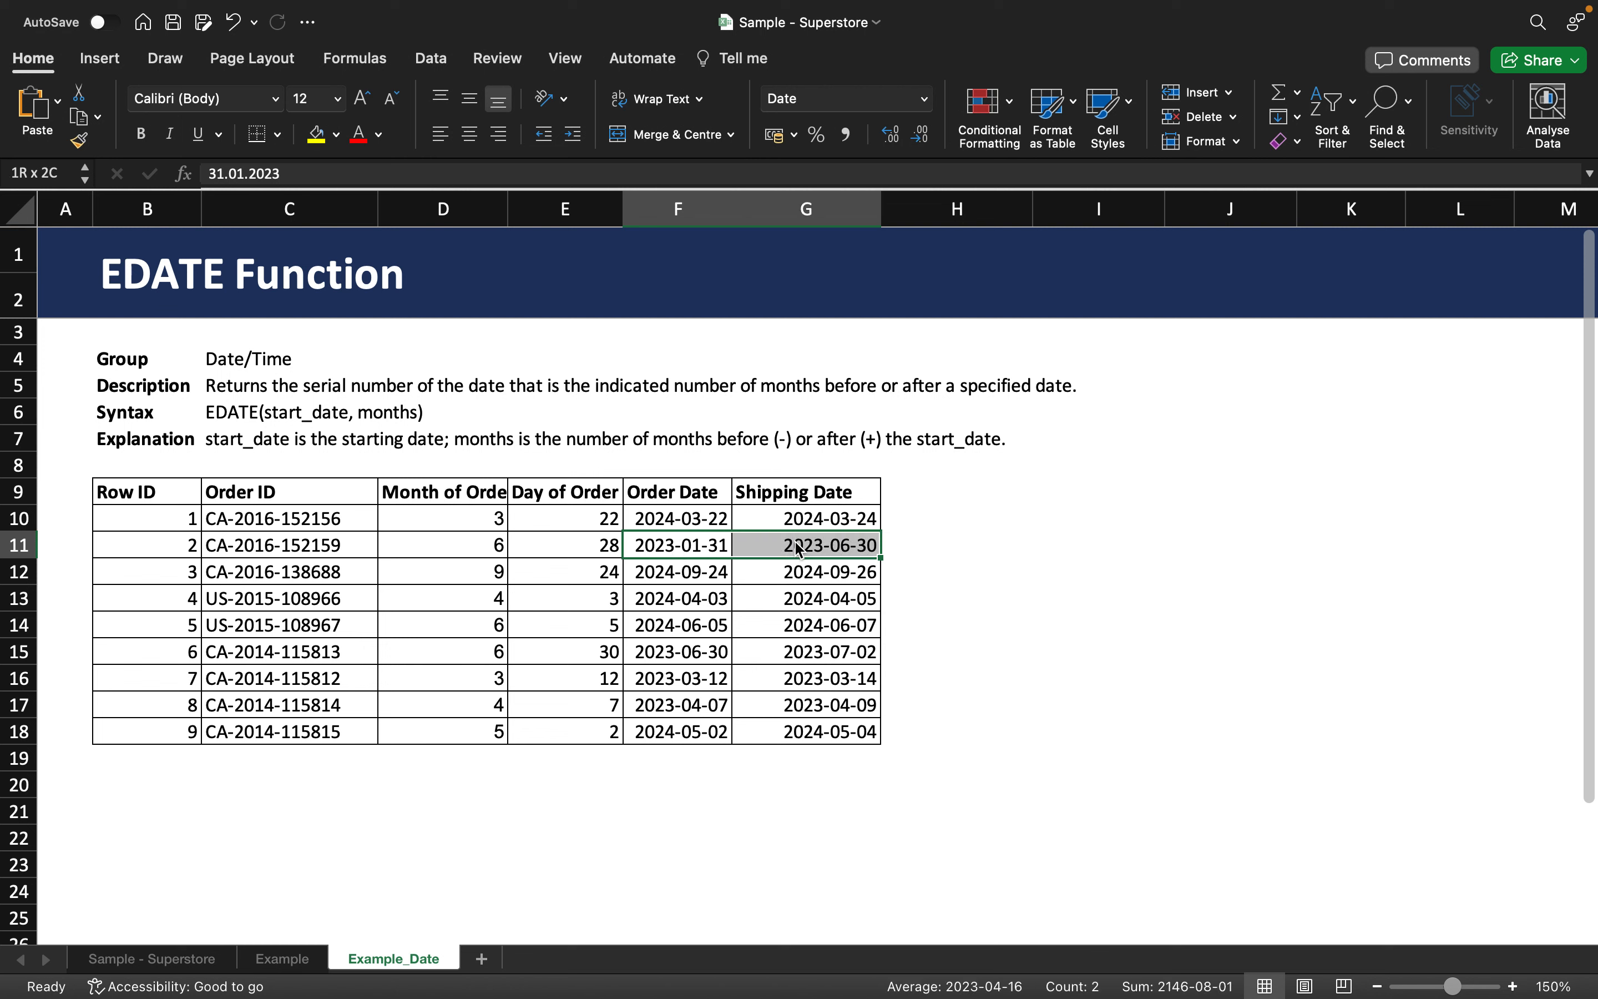
{"action": "left_click", "coordinate": [719, 525]}
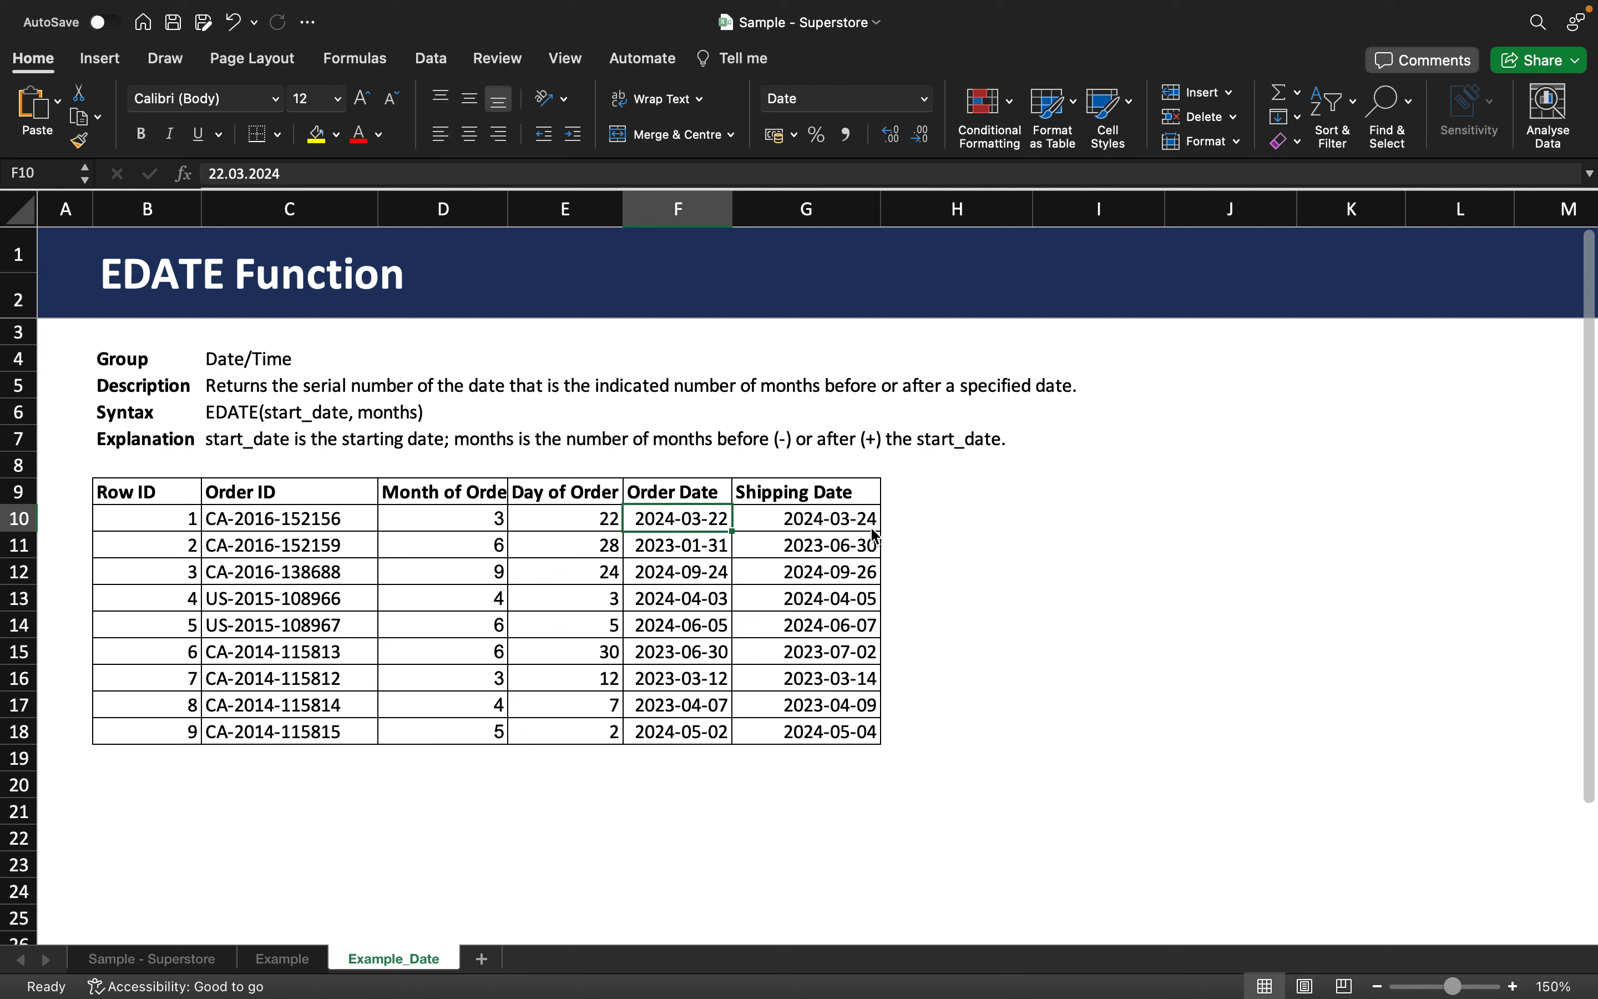
- Enter =EDATE(F10;-2) in cell H10 to get the date two months before the first order date
{"action": "left_click", "coordinate": [914, 521]}
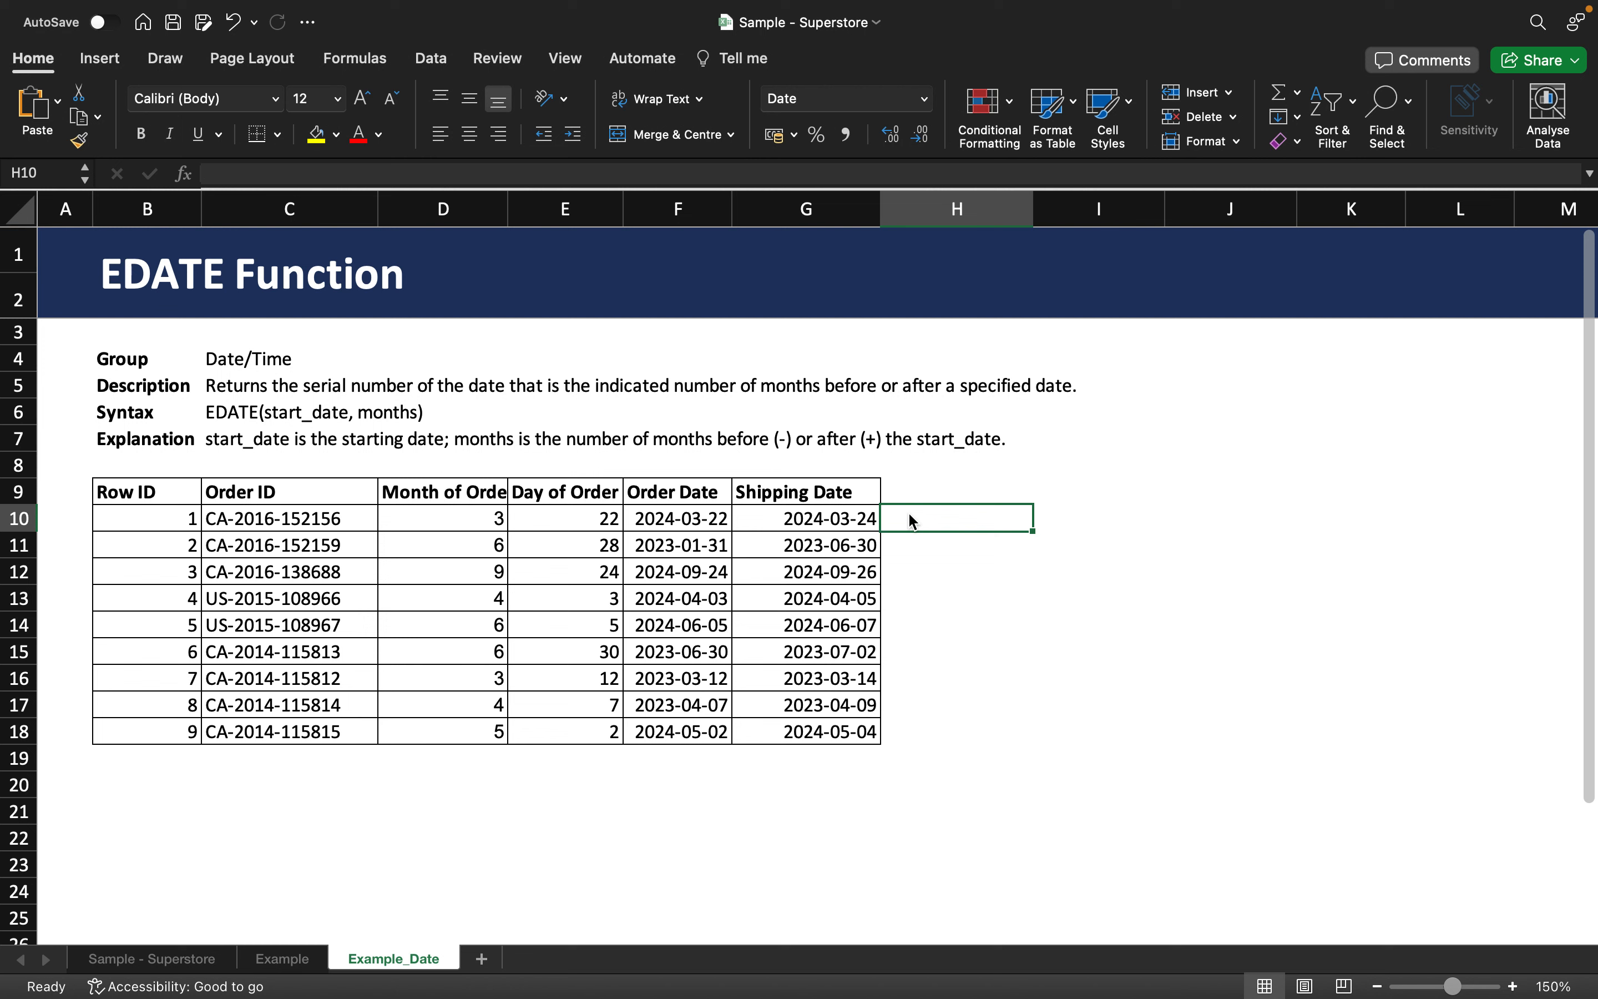
{"action": "type", "text": "="}
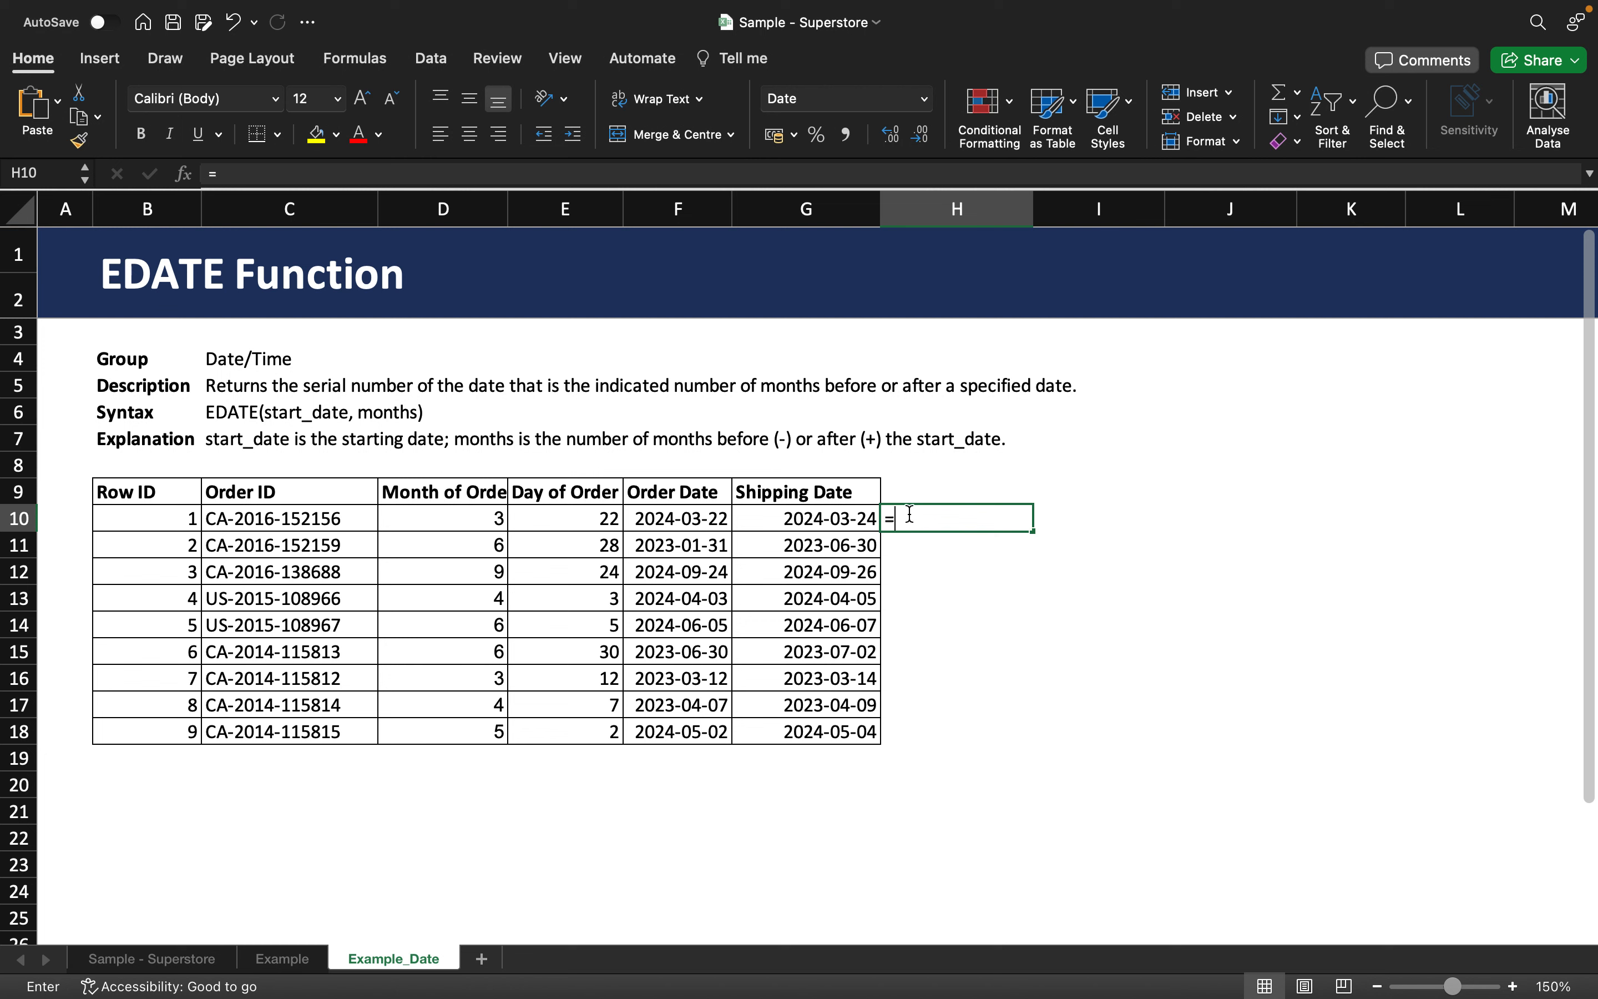
{"action": "type", "text": "EDATE"}
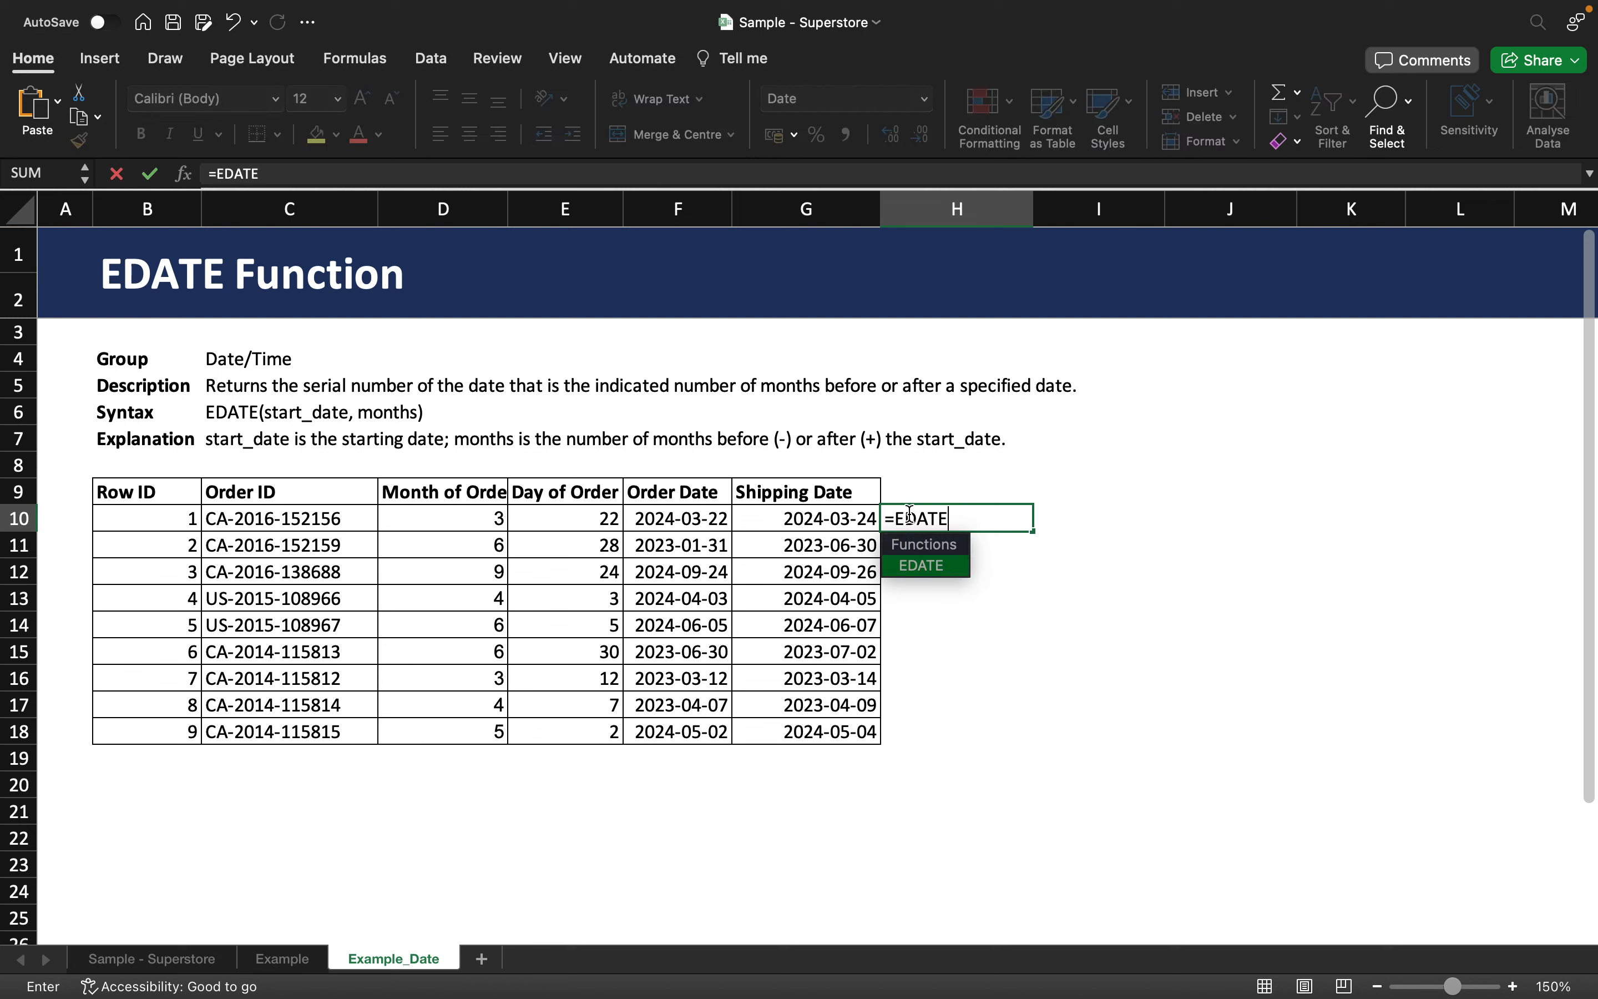
{"action": "type", "text": "("}
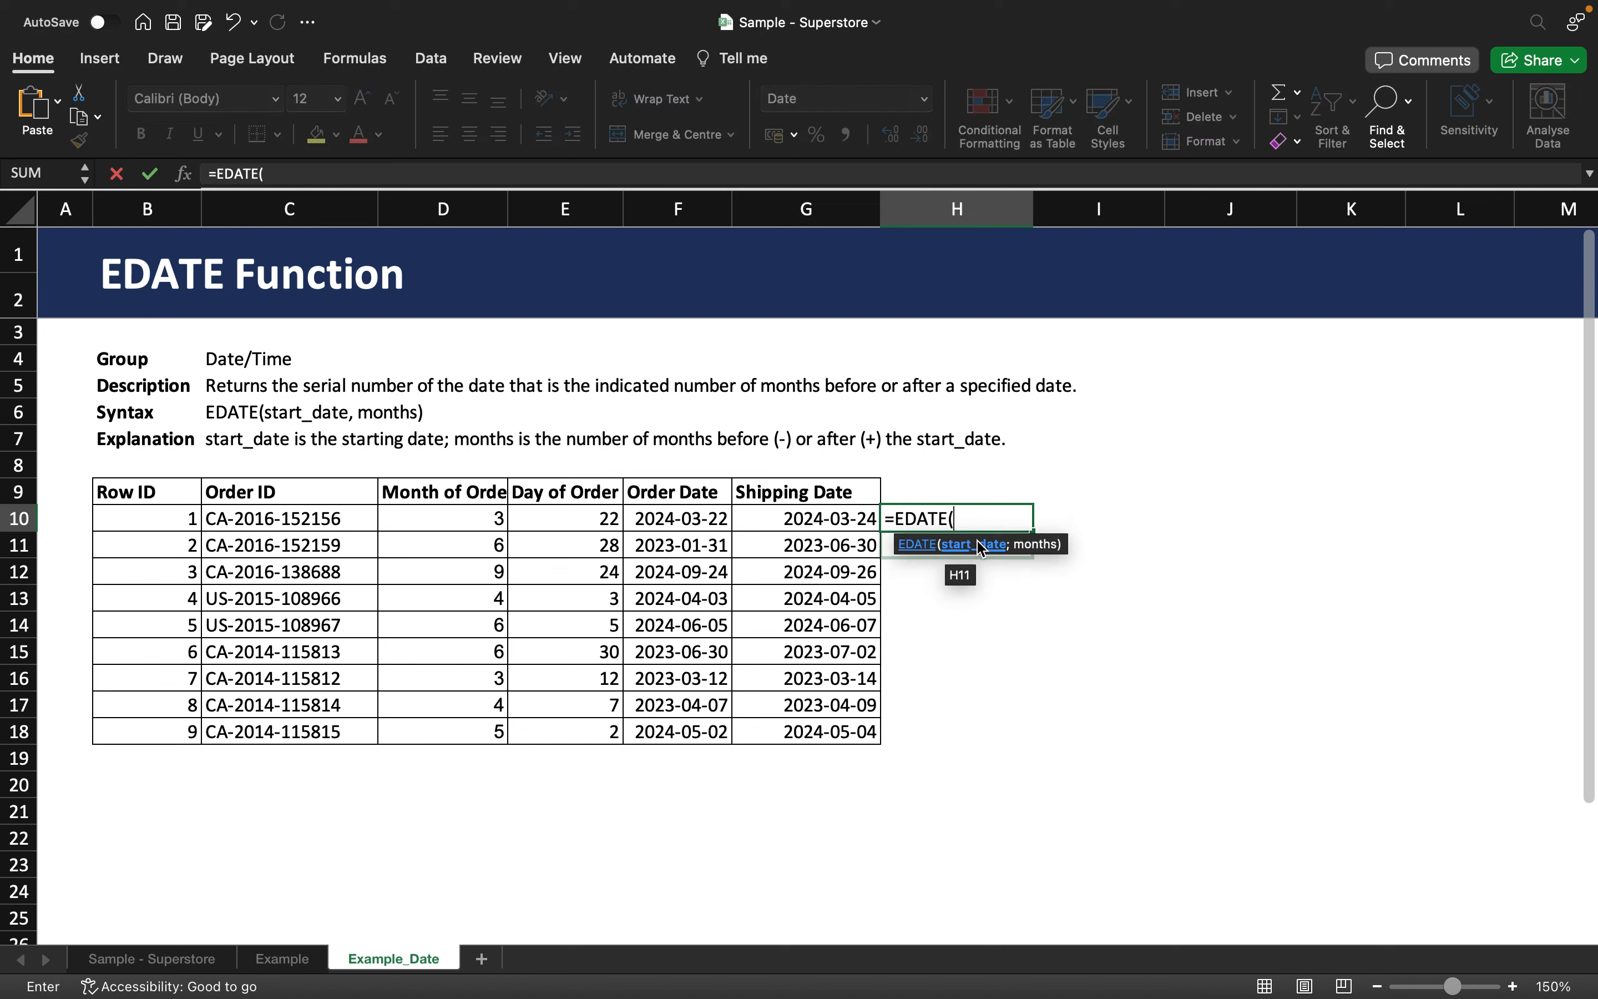
{"action": "left_click", "coordinate": [706, 520]}
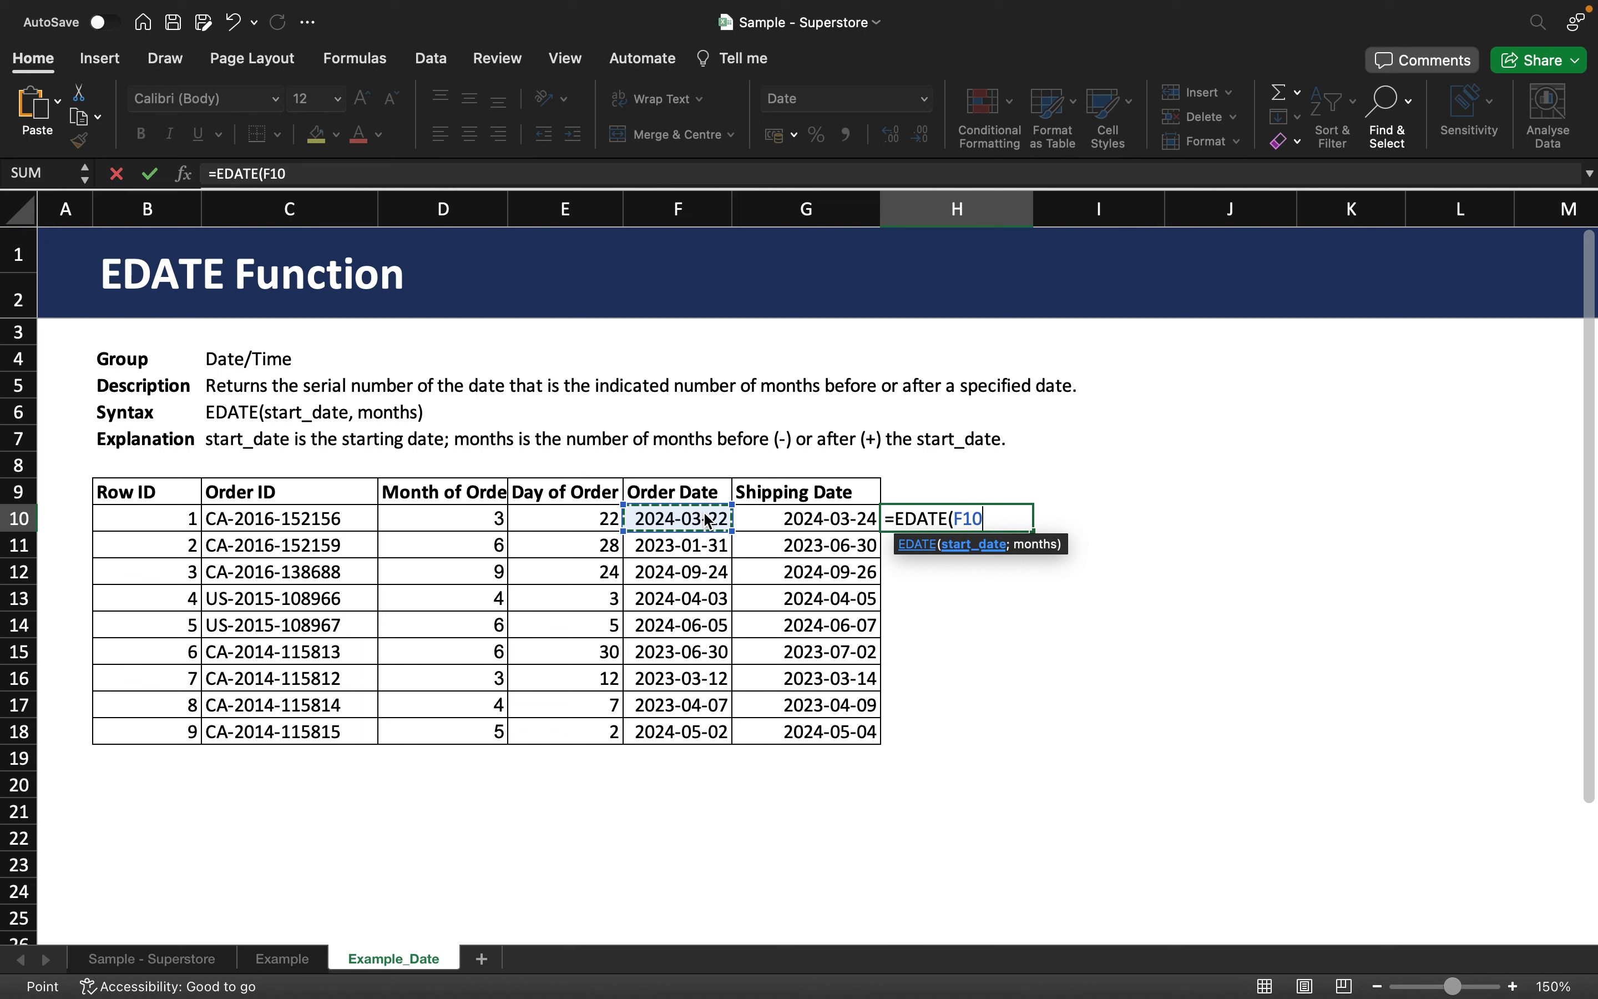
{"action": "type", "text": ";"}
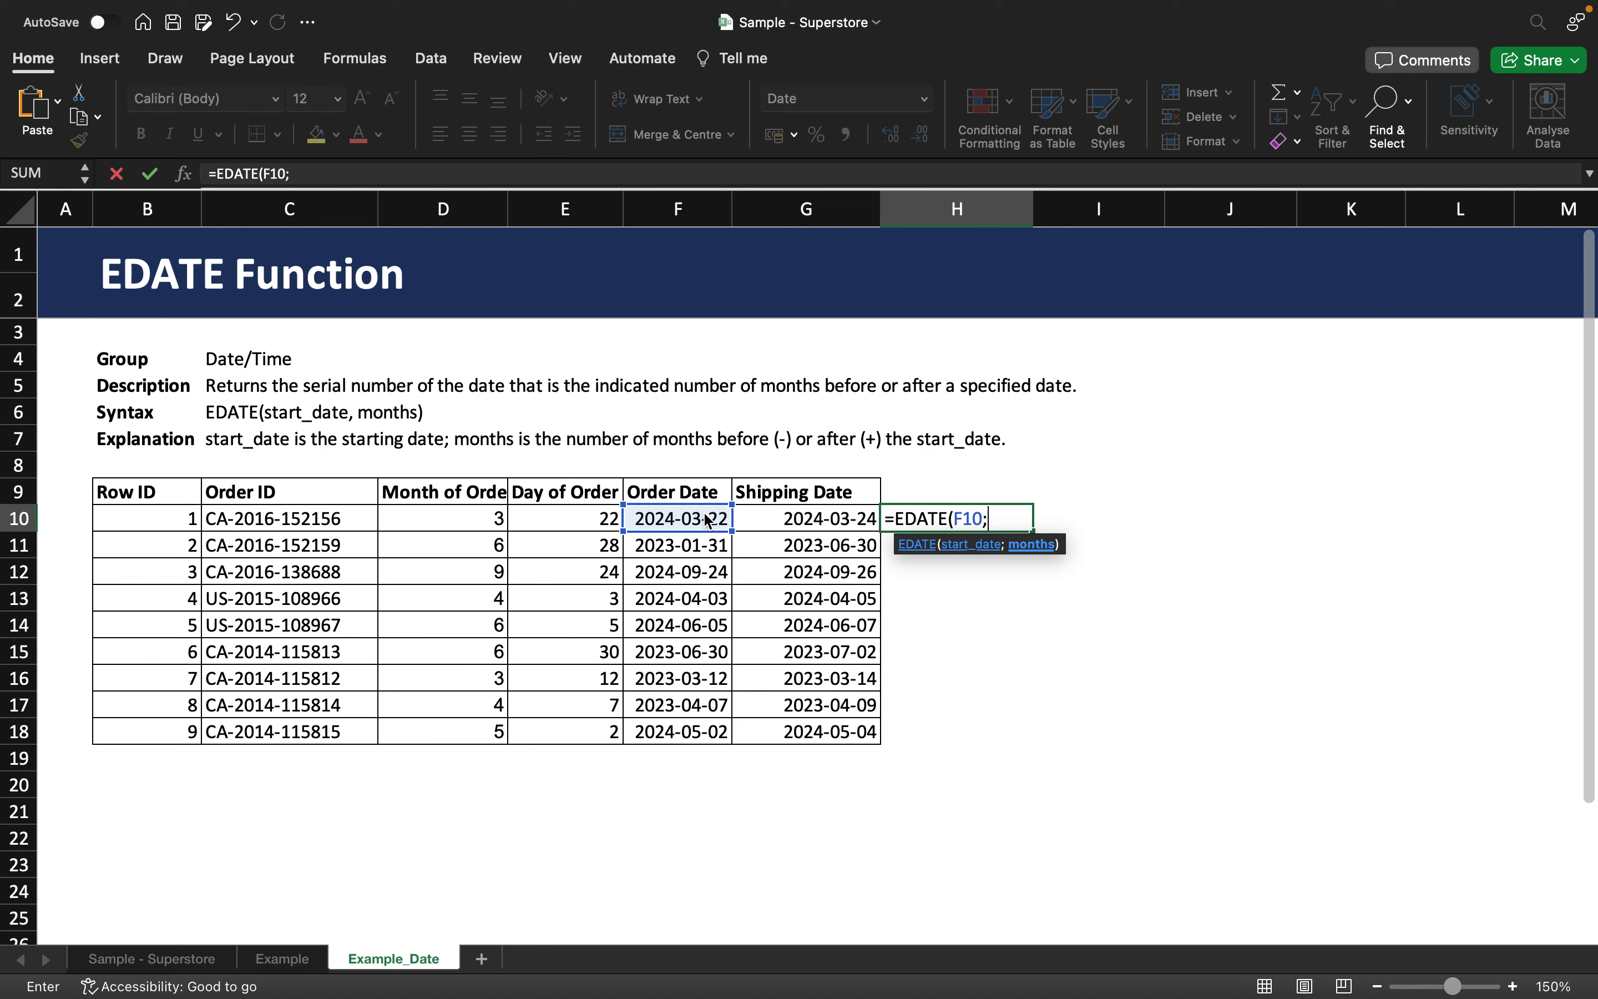
{"action": "type", "text": "-2)"}
{"action": "key", "text": "Return"}
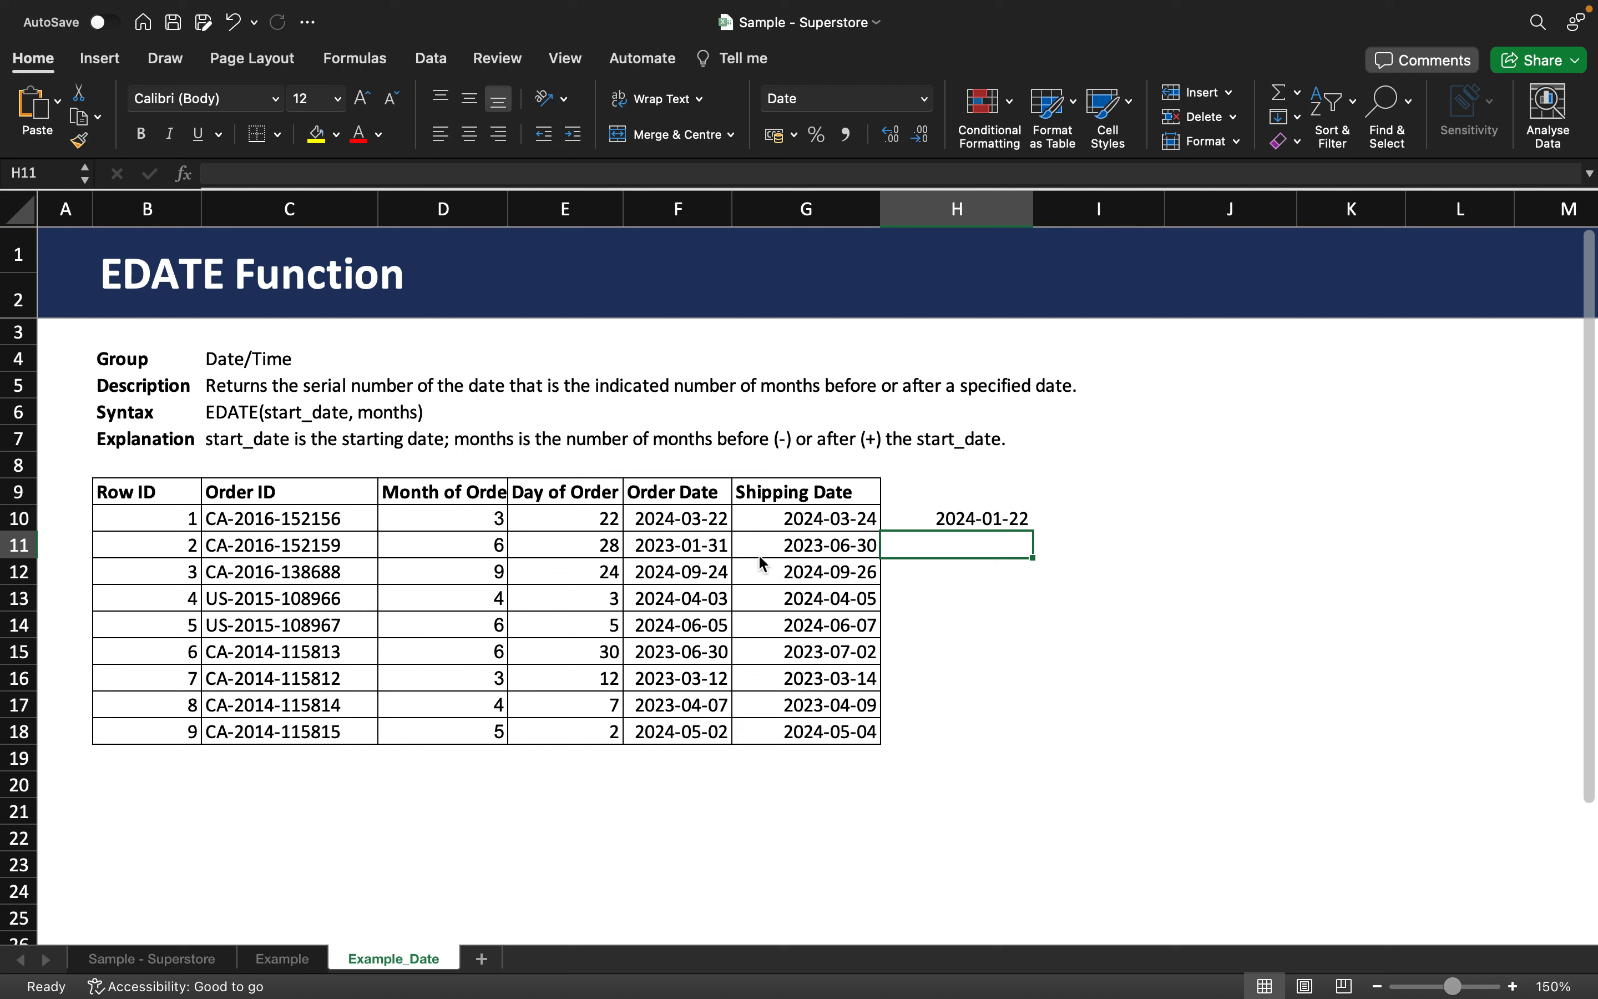
- Enter =EDATE(F11;1) in cell H11 to get the date one month after the second order date
{"action": "left_click", "coordinate": [654, 547]}
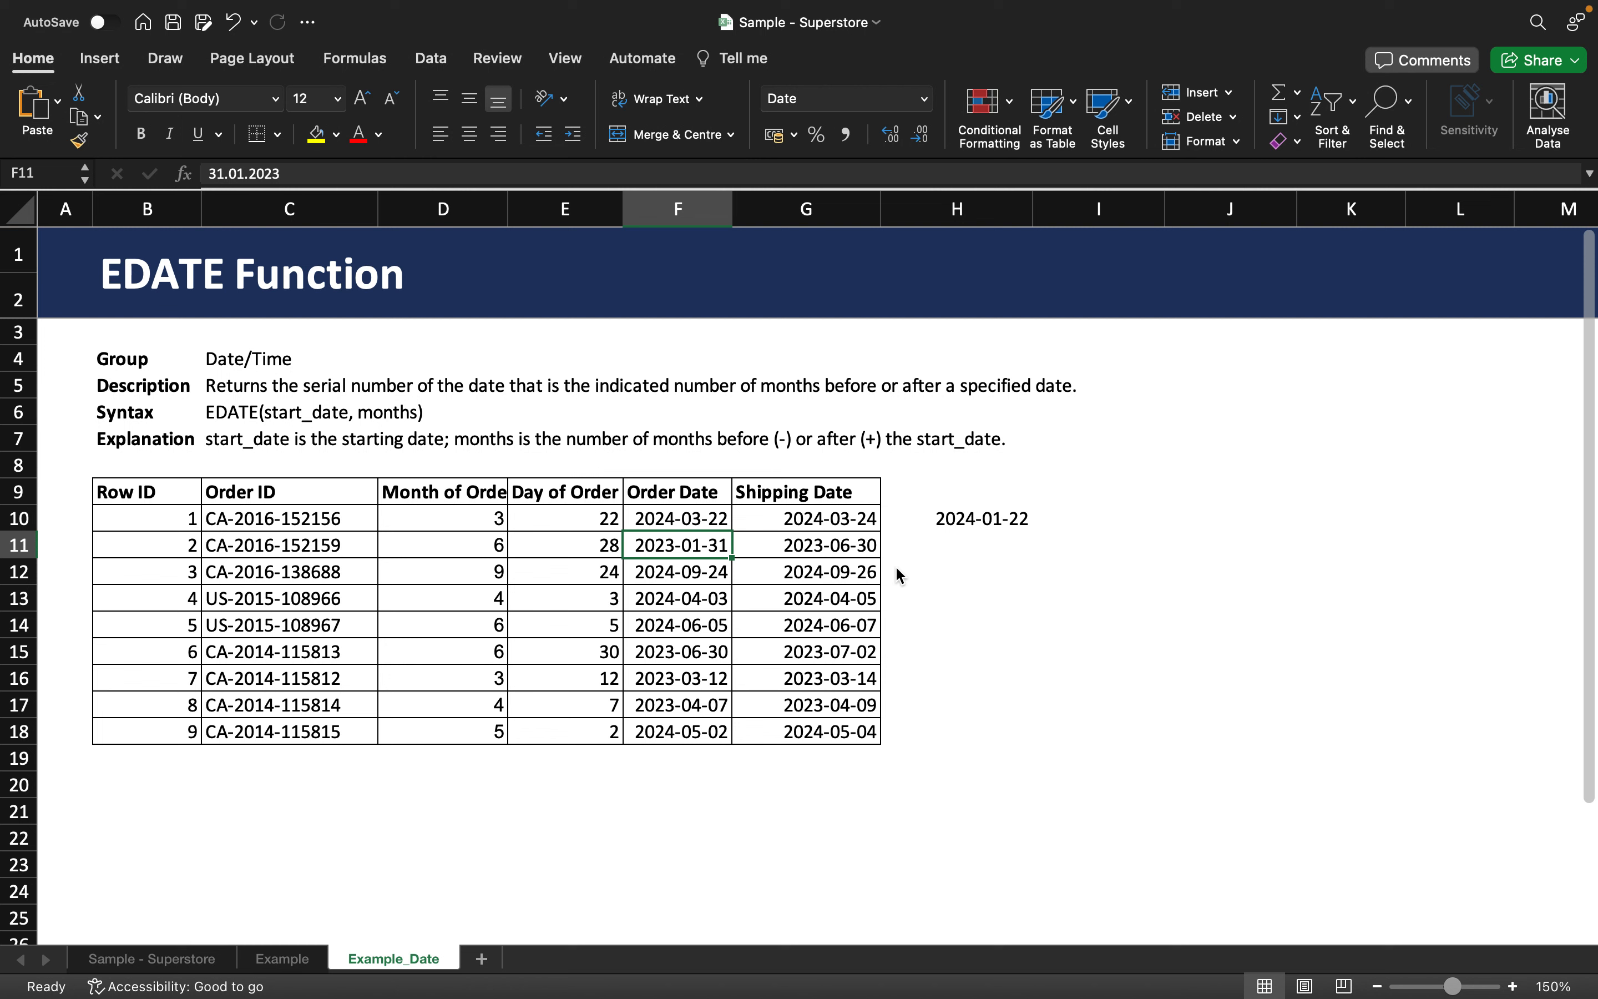
{"action": "left_click", "coordinate": [935, 548]}
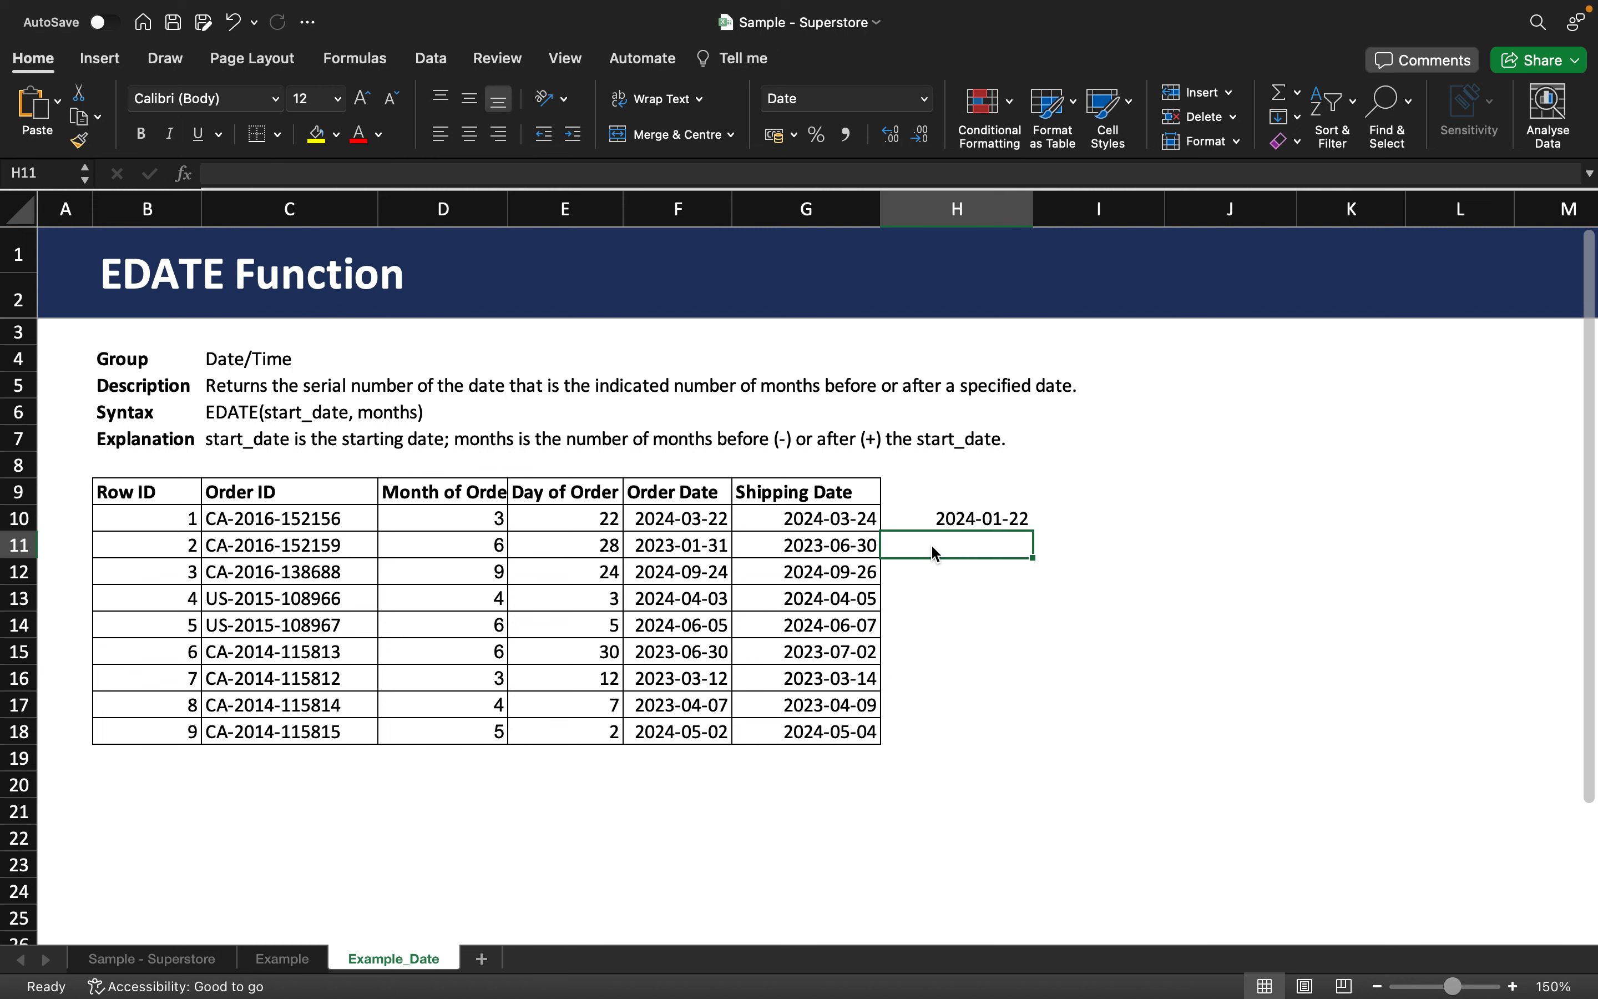
{"action": "type", "text": "=ED"}
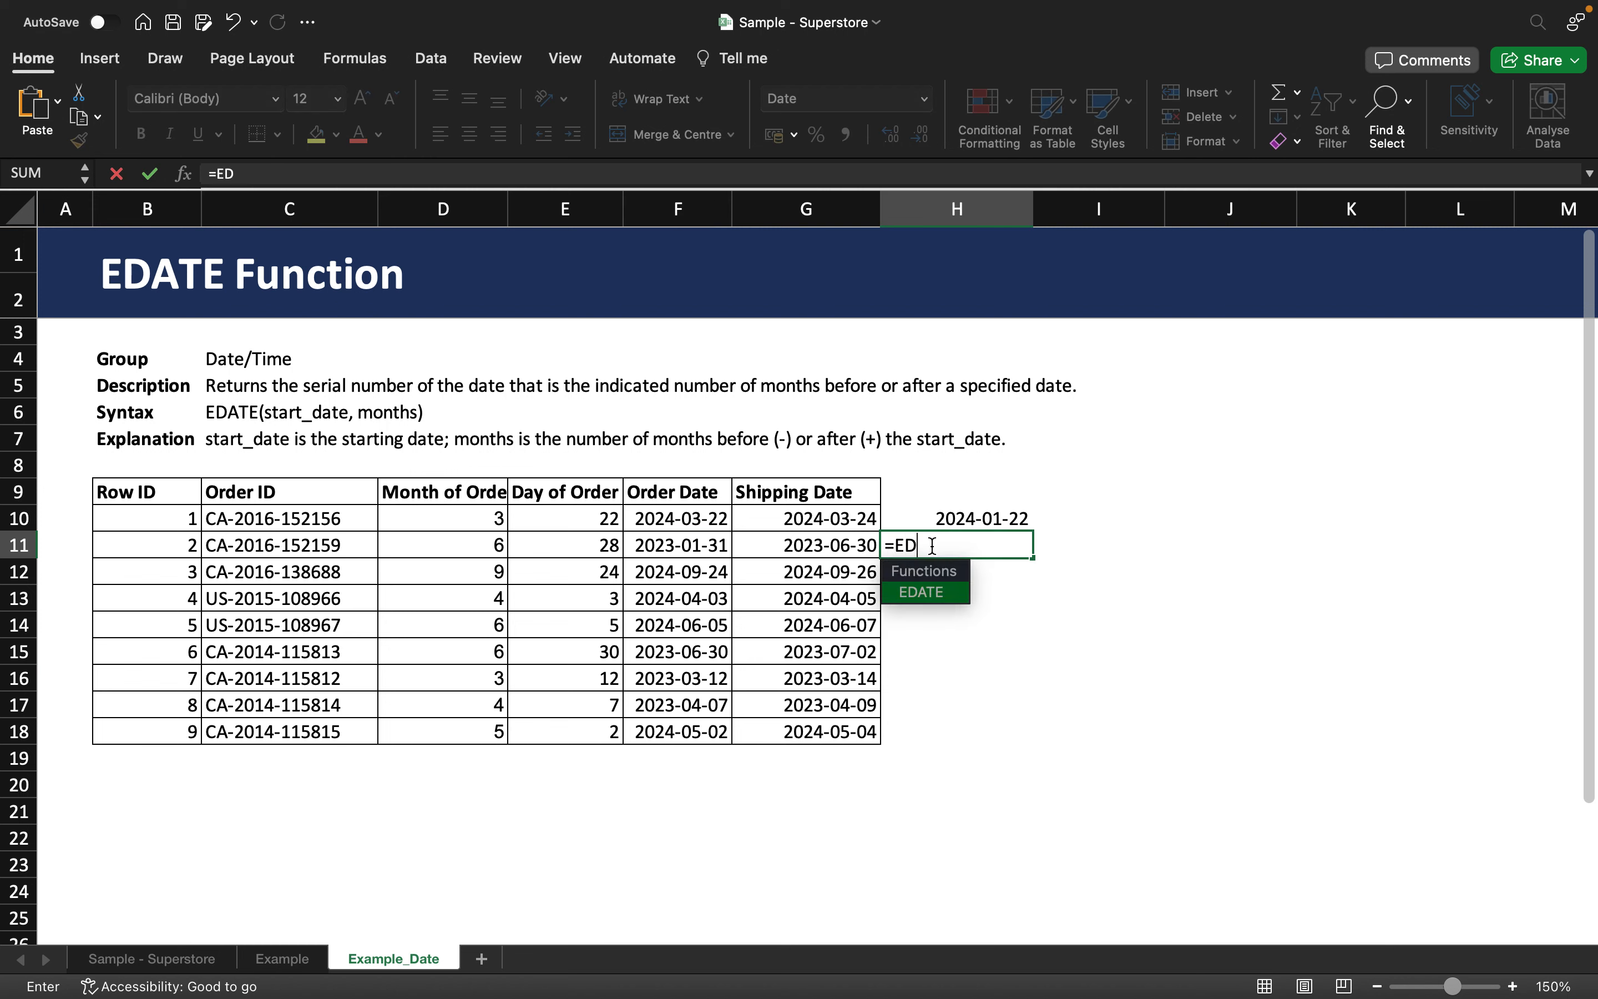
{"action": "type", "text": "ATE("}
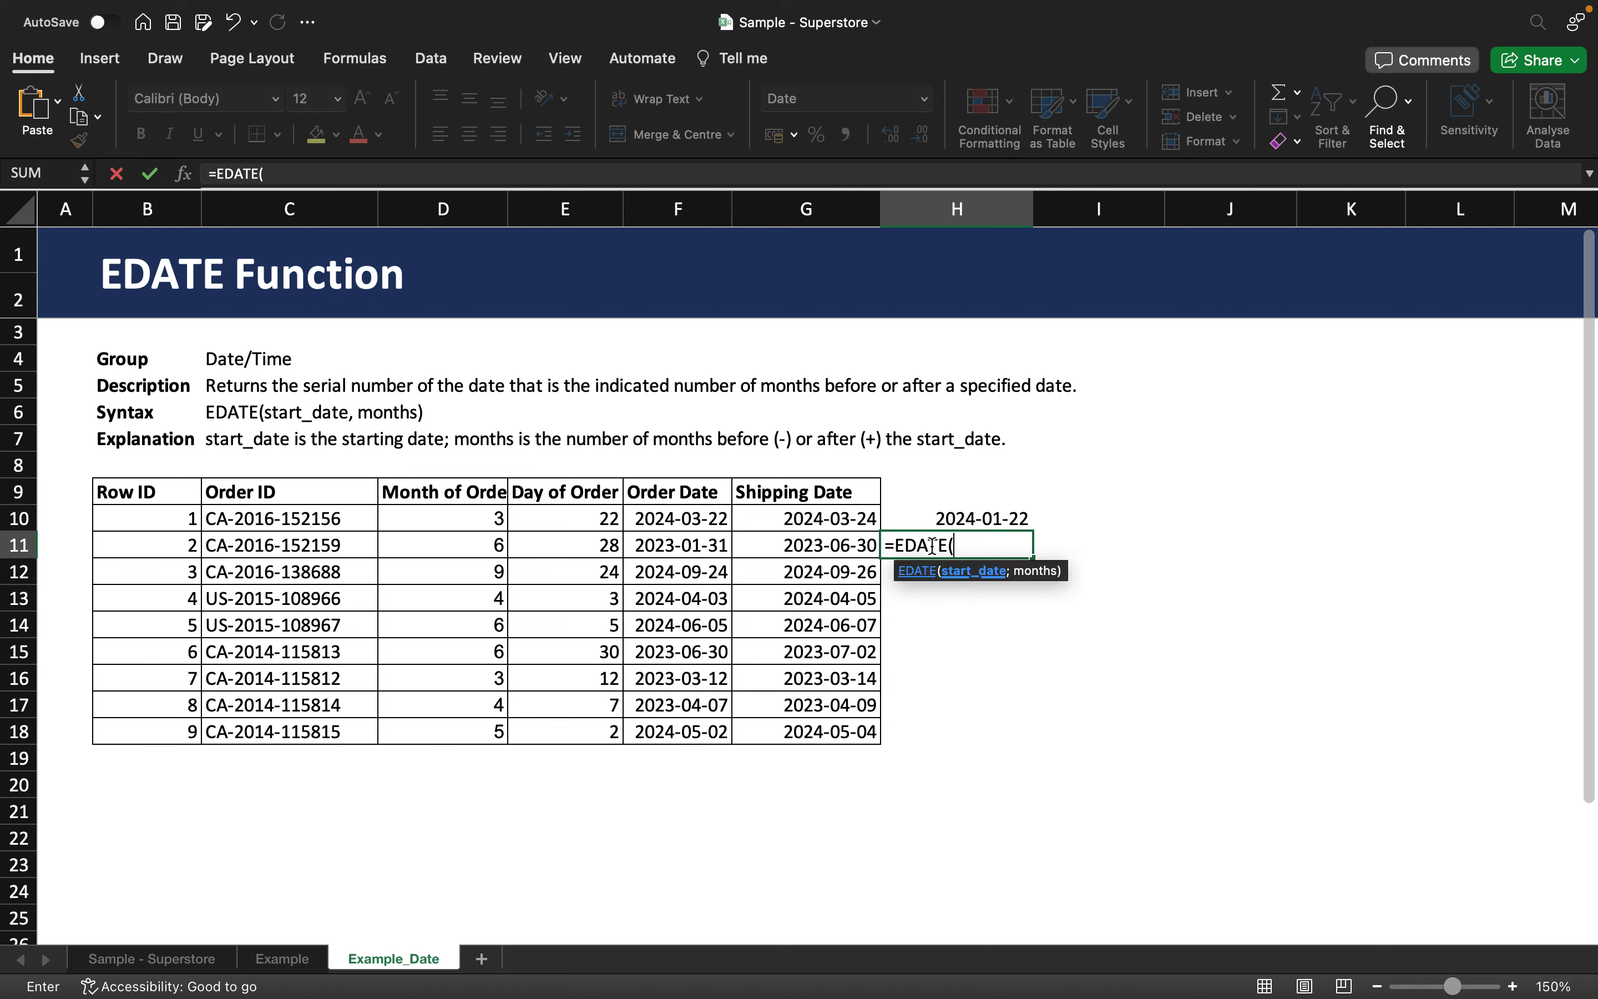
{"action": "left_click", "coordinate": [719, 551]}
{"action": "type", "text": ";"}
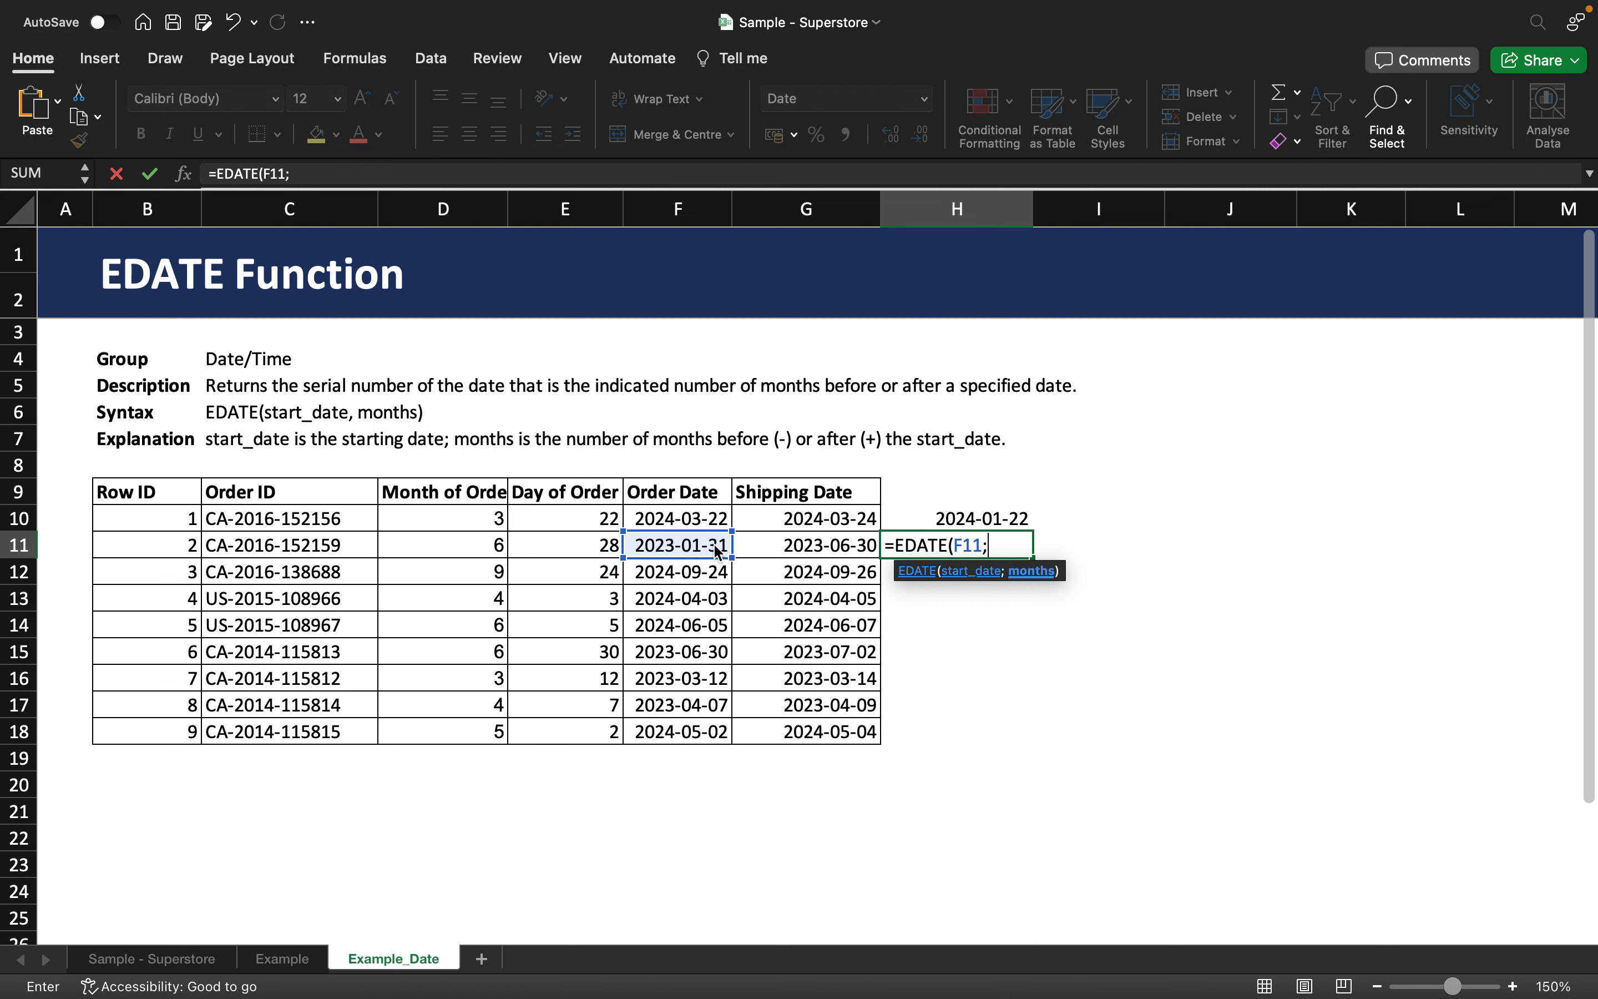
{"action": "type", "text": "1)"}
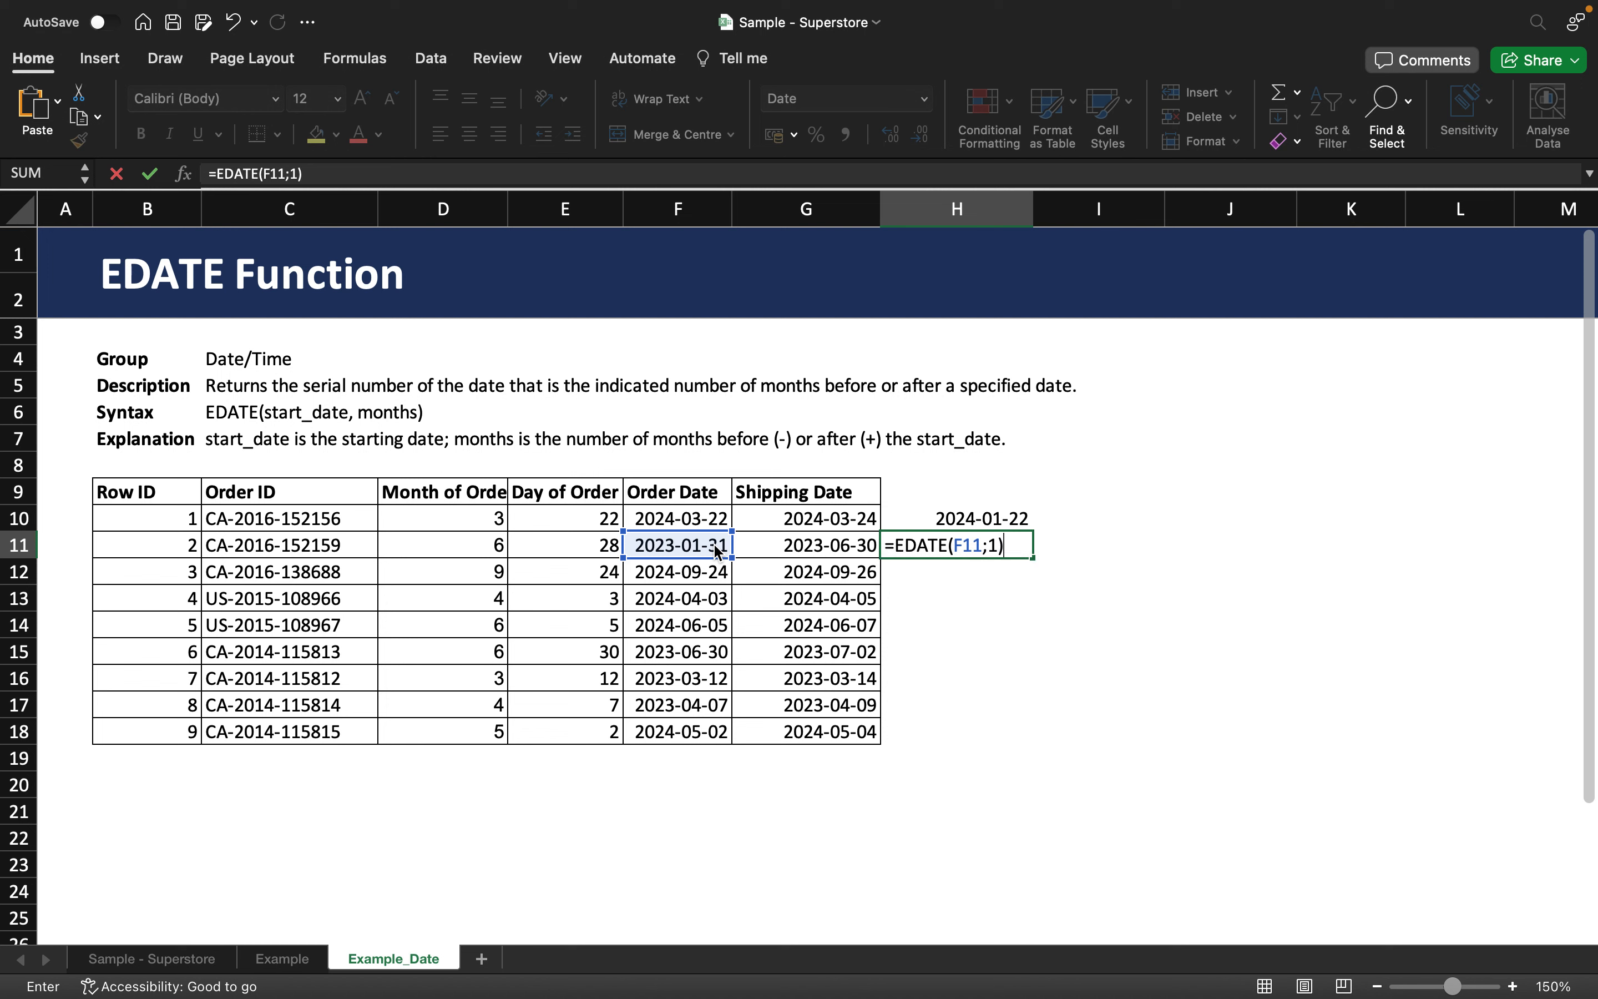
{"action": "key", "text": "Return"}
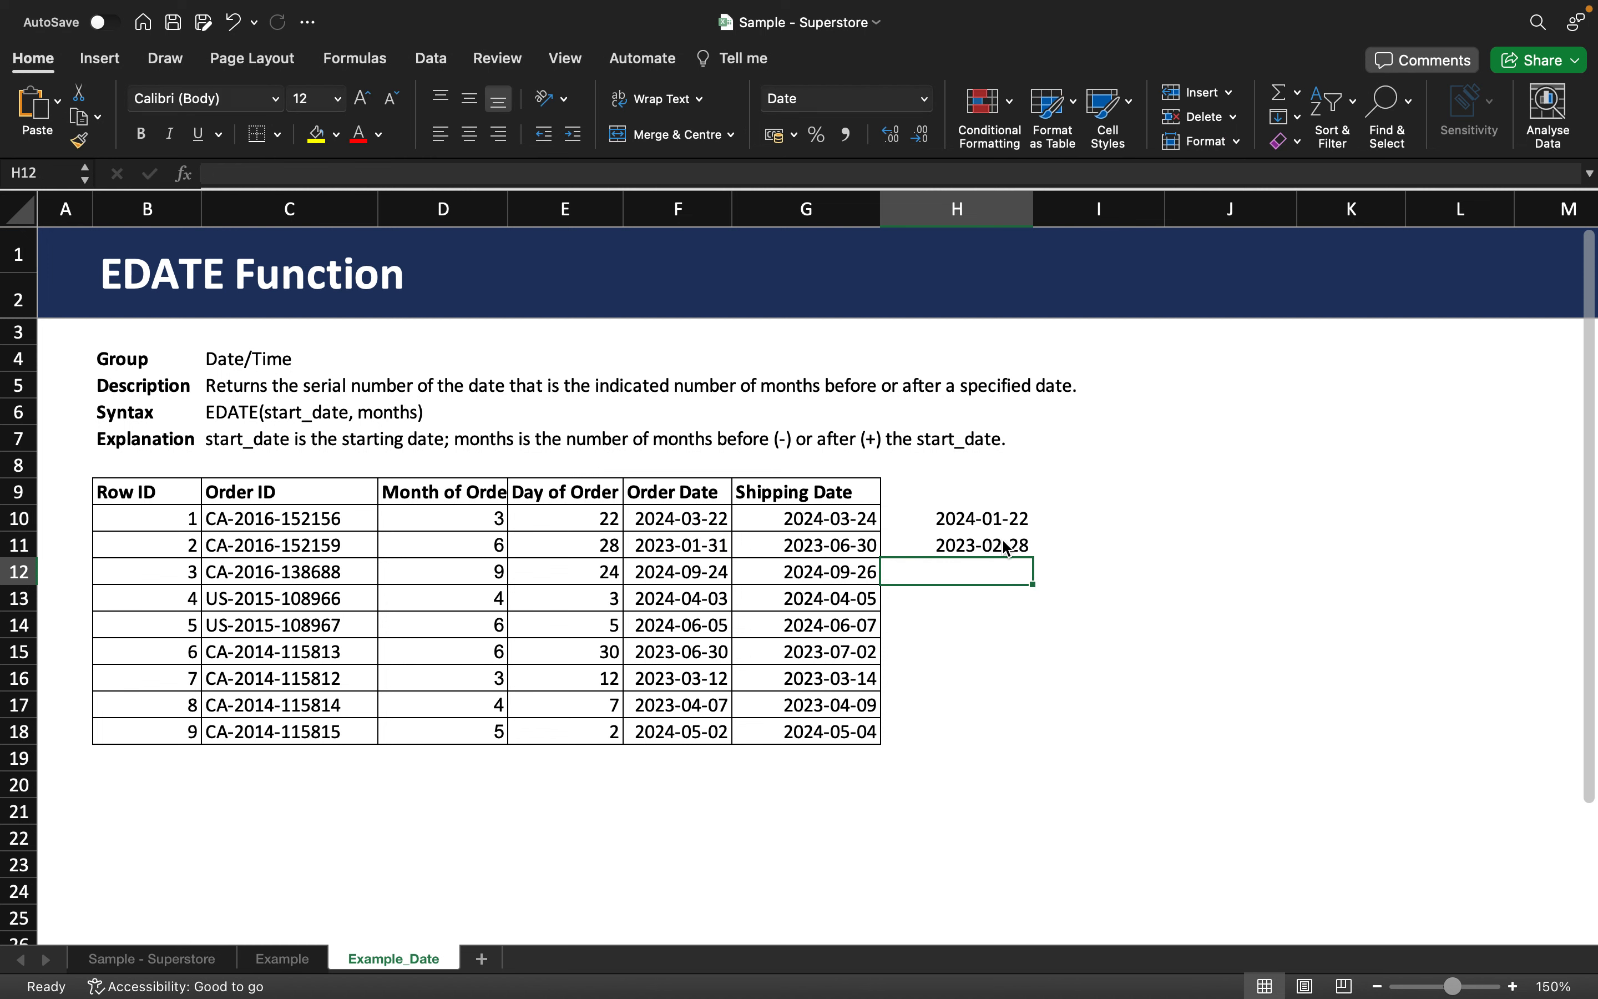
- Change the day of the order date in cell F11 so that it reads 28.01.2023
{"action": "left_click", "coordinate": [1028, 550]}
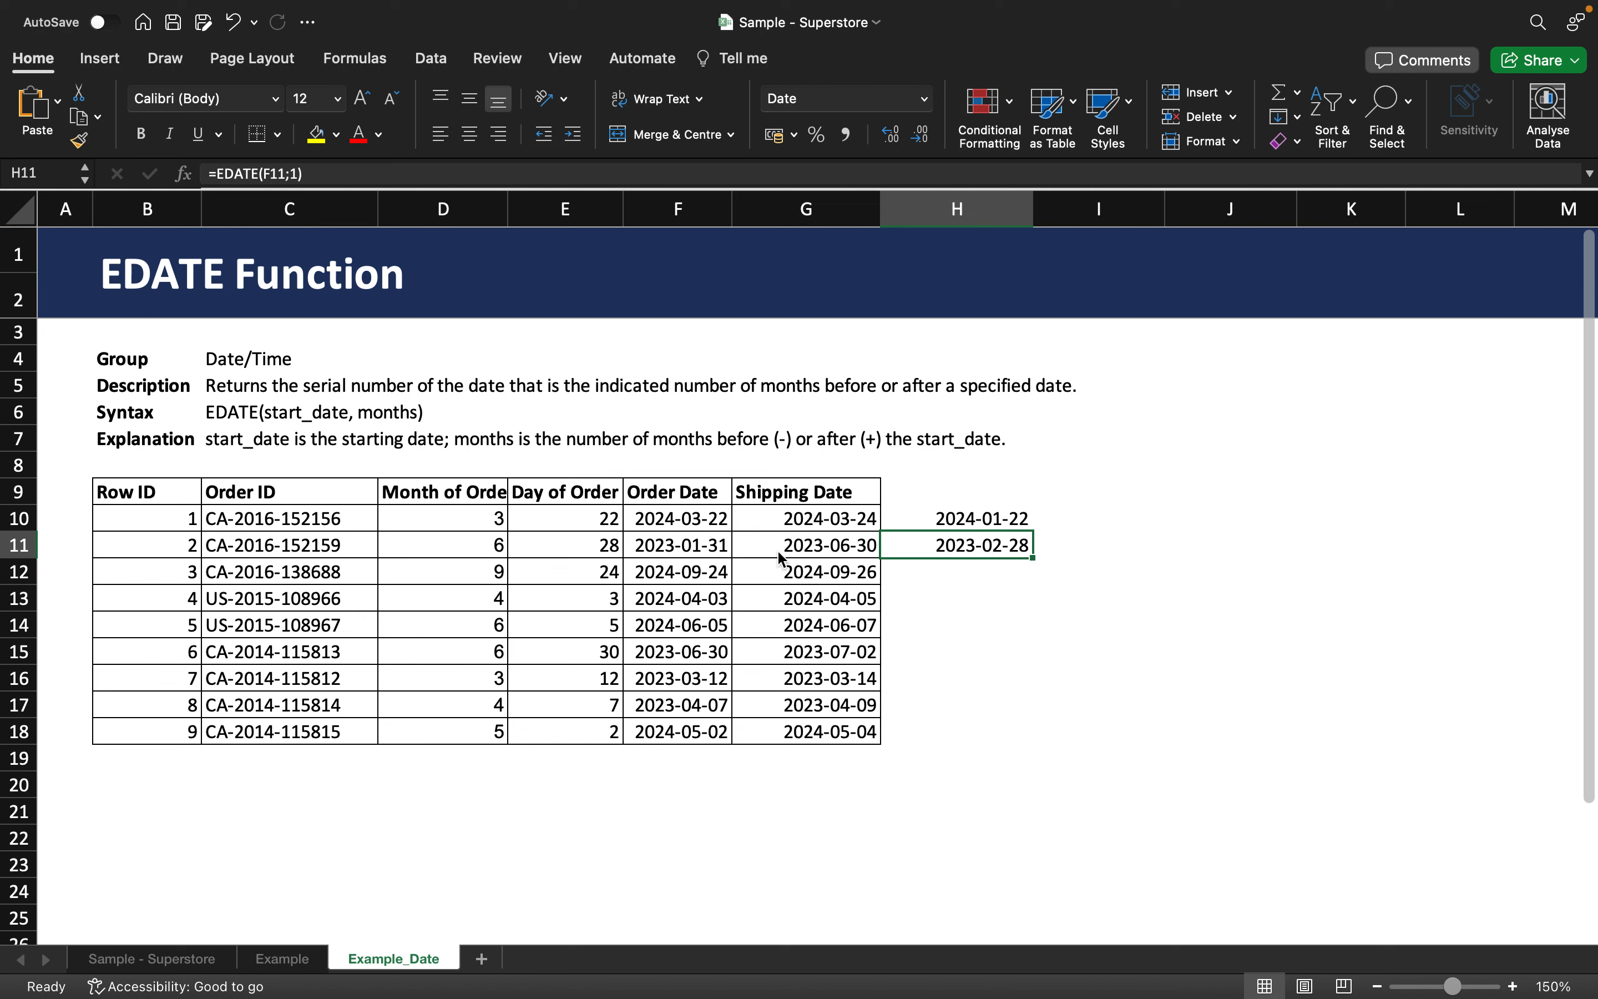
{"action": "left_click", "coordinate": [694, 552]}
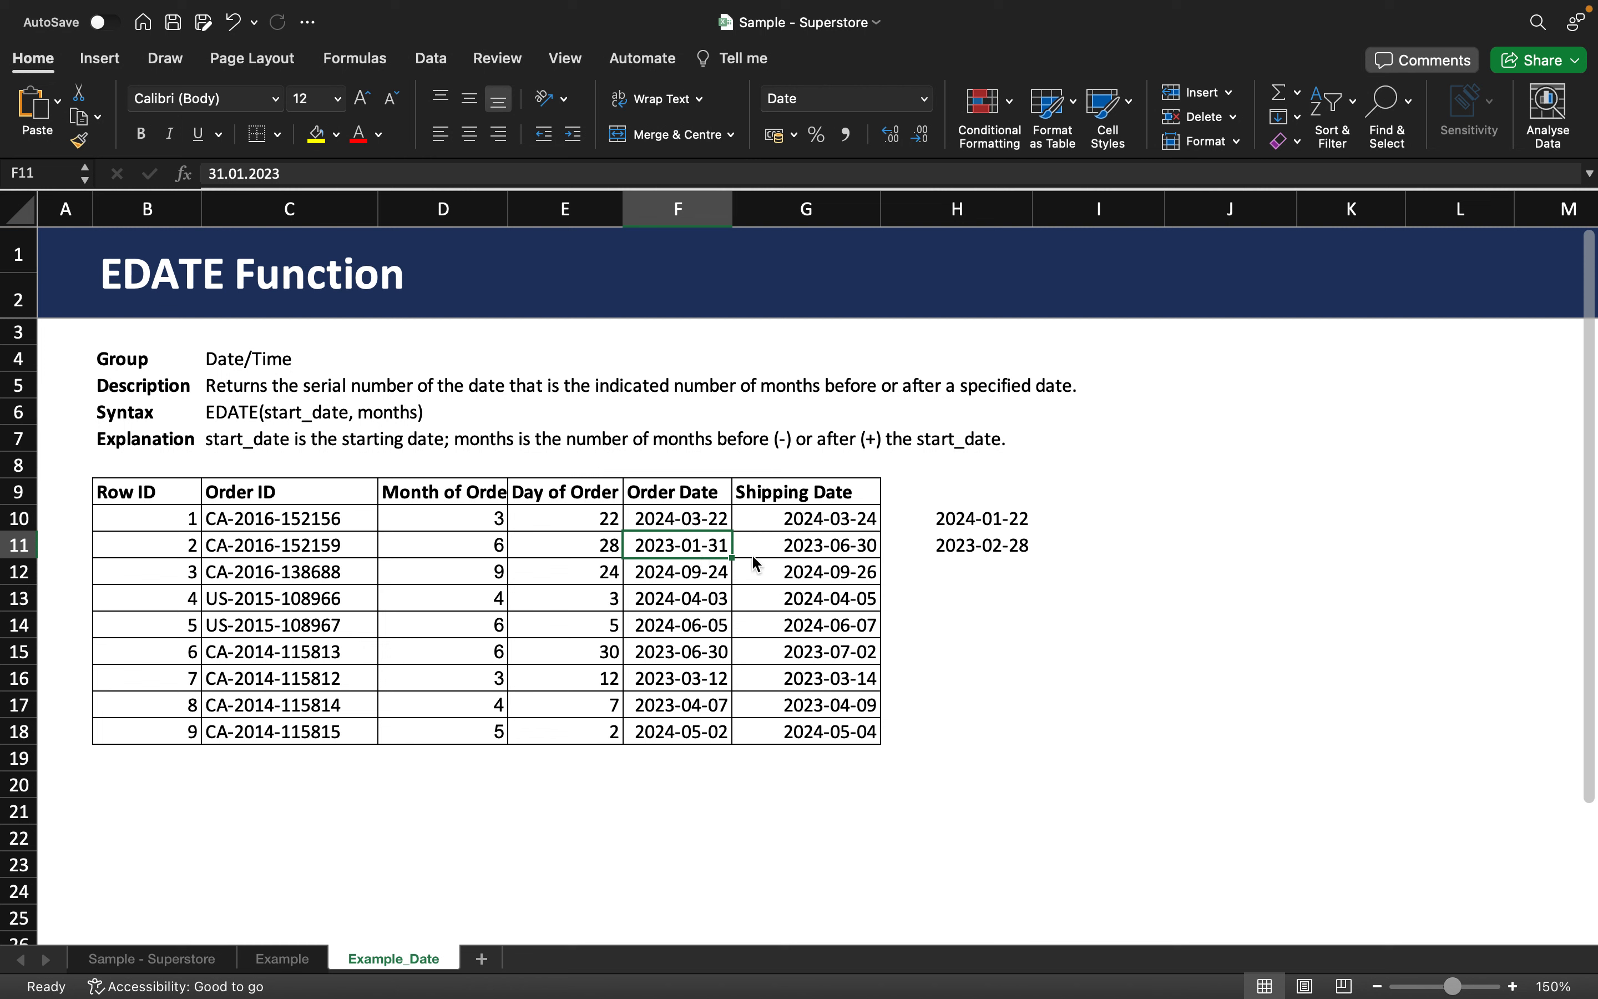
{"action": "double_click", "coordinate": [675, 535]}
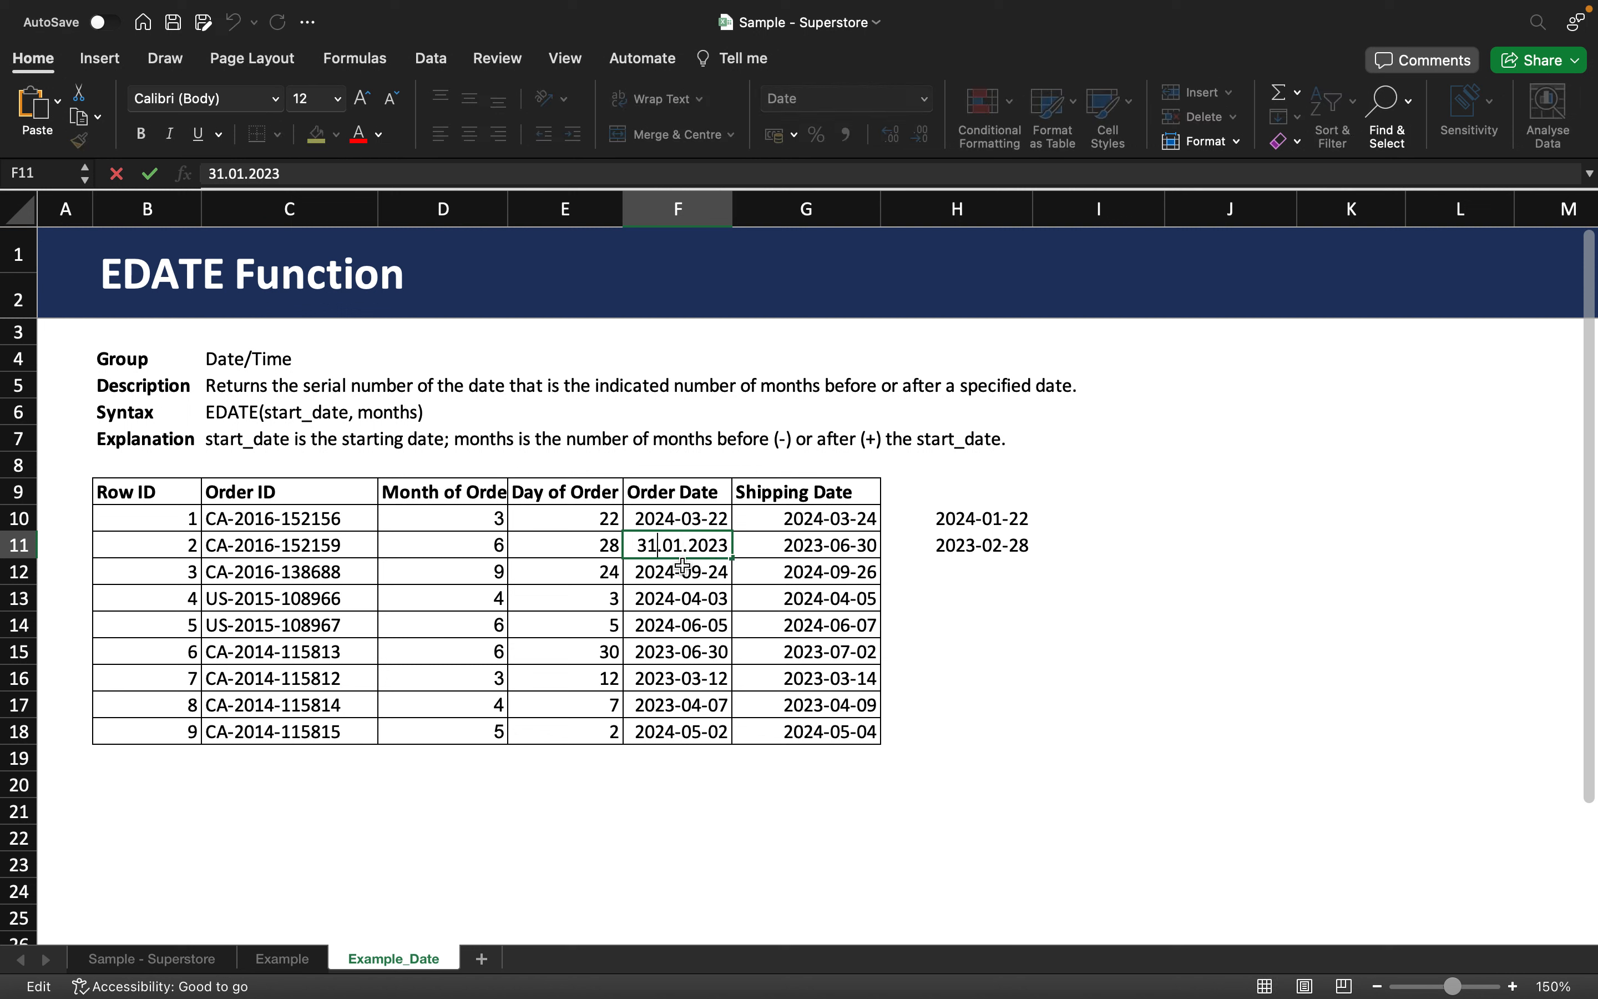
{"action": "key", "text": "BackSpace"}
{"action": "key", "text": "BackSpace"}
{"action": "type", "text": "28"}
{"action": "key", "text": "Return"}
- Check the EDATE formula in cell H11 against its order date and clear the formula from the cell
{"action": "left_click", "coordinate": [994, 556]}
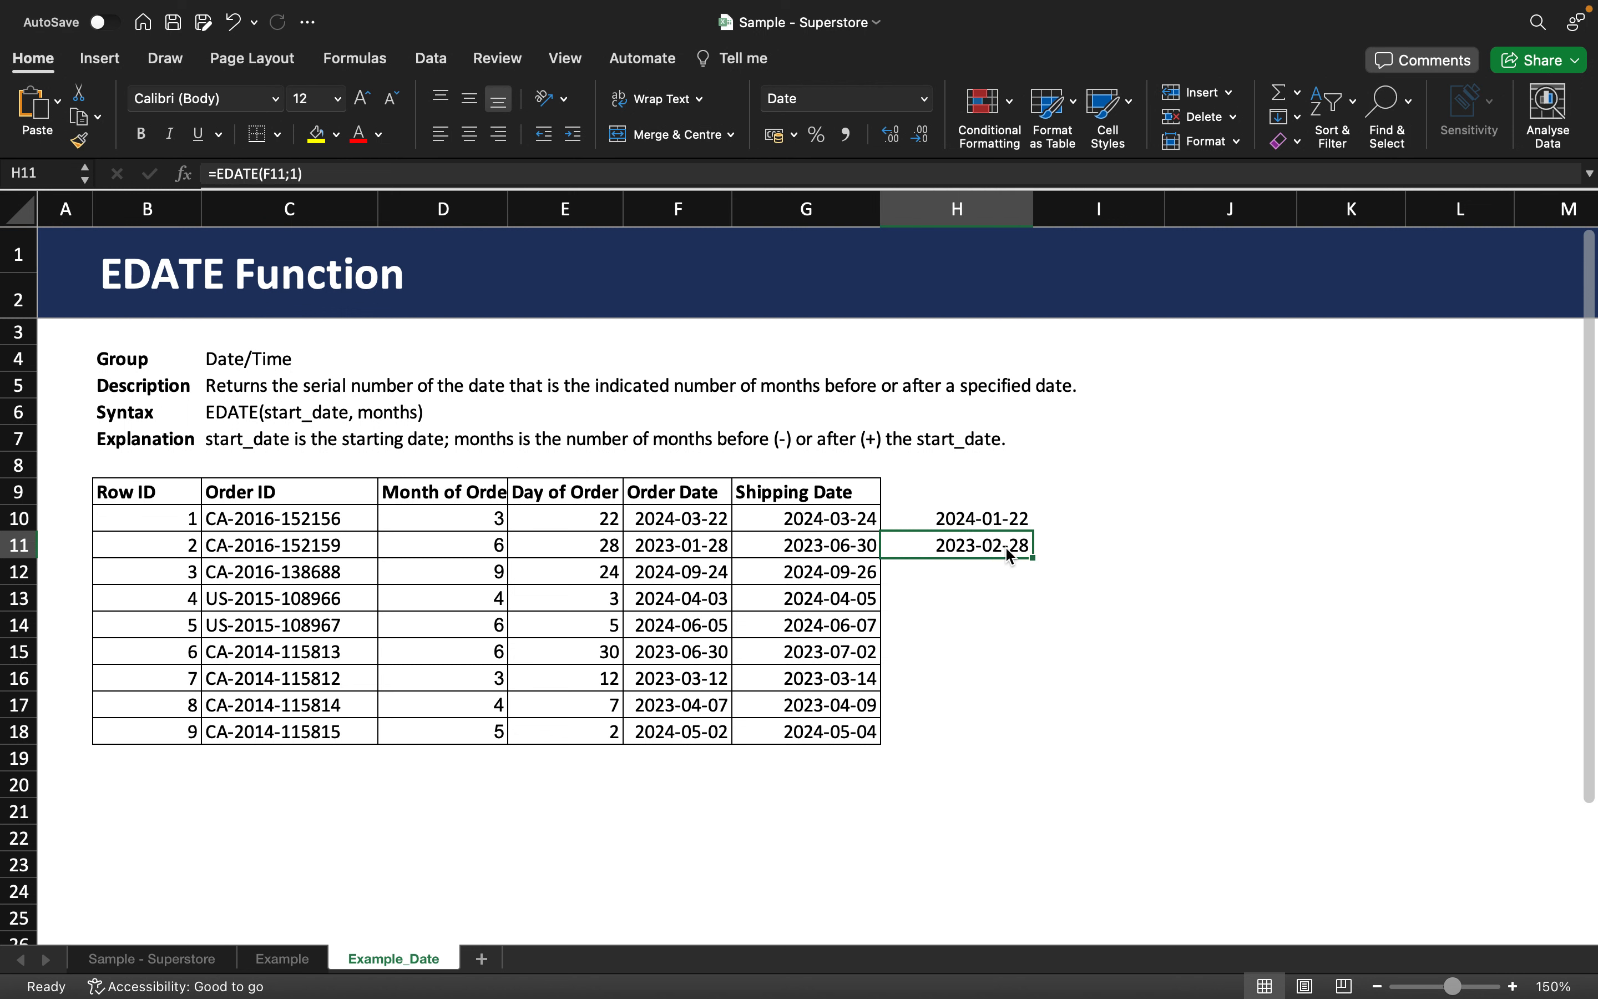
{"action": "left_click", "coordinate": [716, 554]}
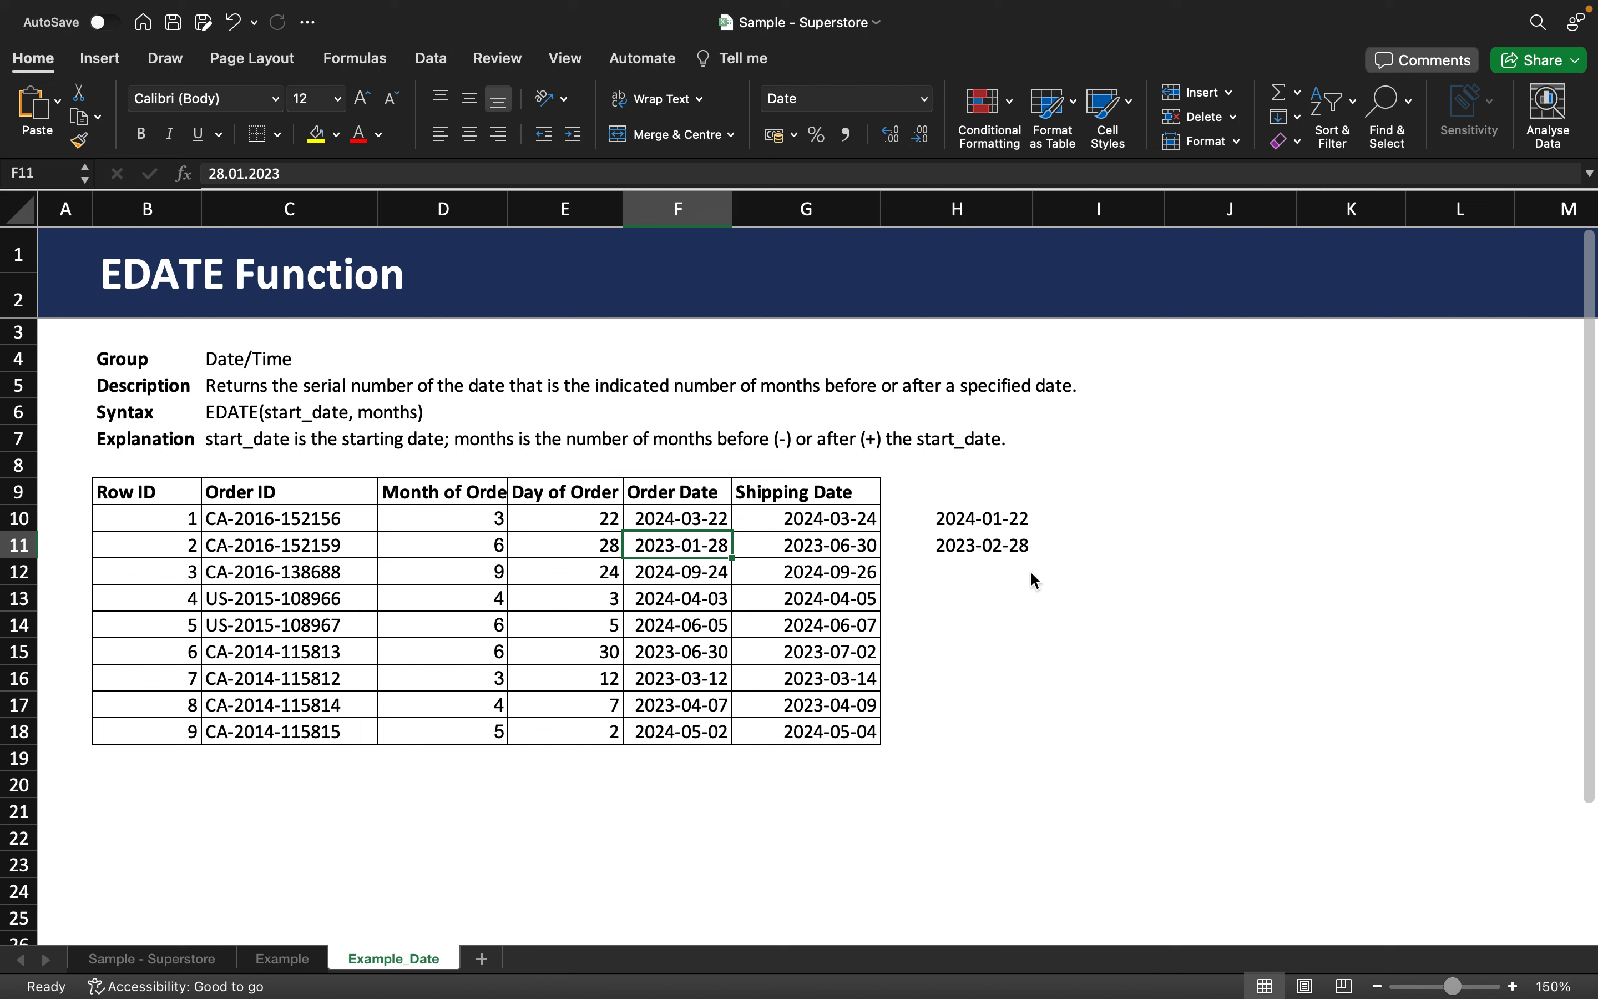
{"action": "left_click", "coordinate": [1021, 546]}
{"action": "key", "text": "super+z"}
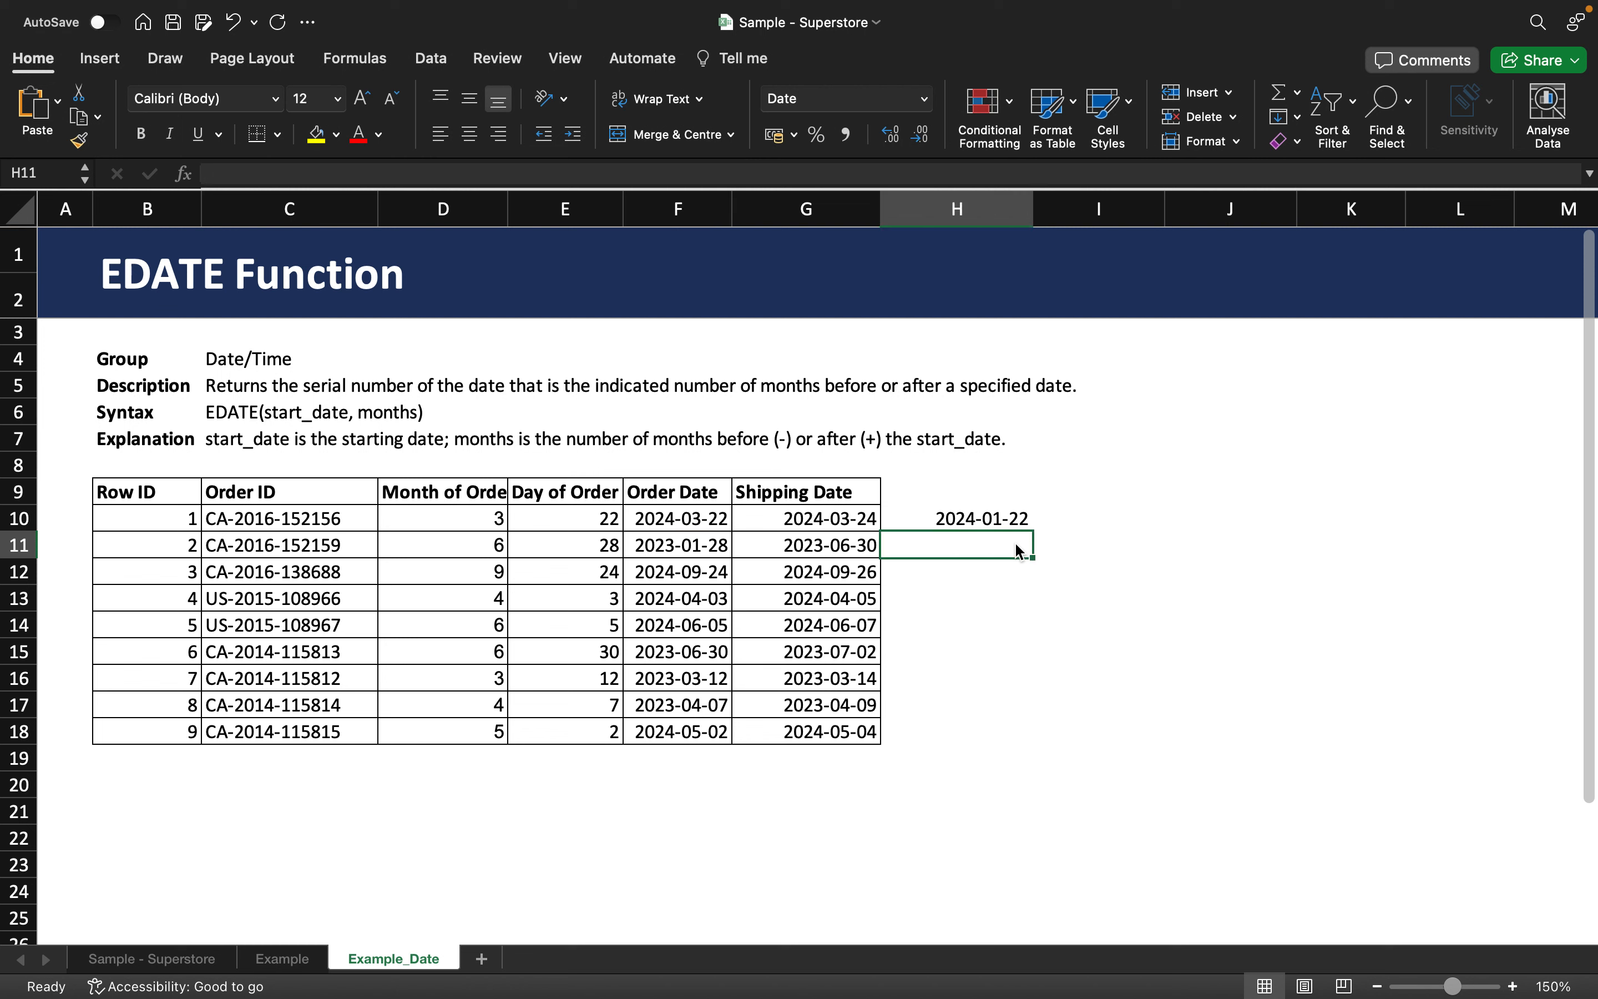
- Enter =EDATE(G10;1) in cell I10 to get the date one month after the first shipping date
{"action": "left_click", "coordinate": [1075, 516]}
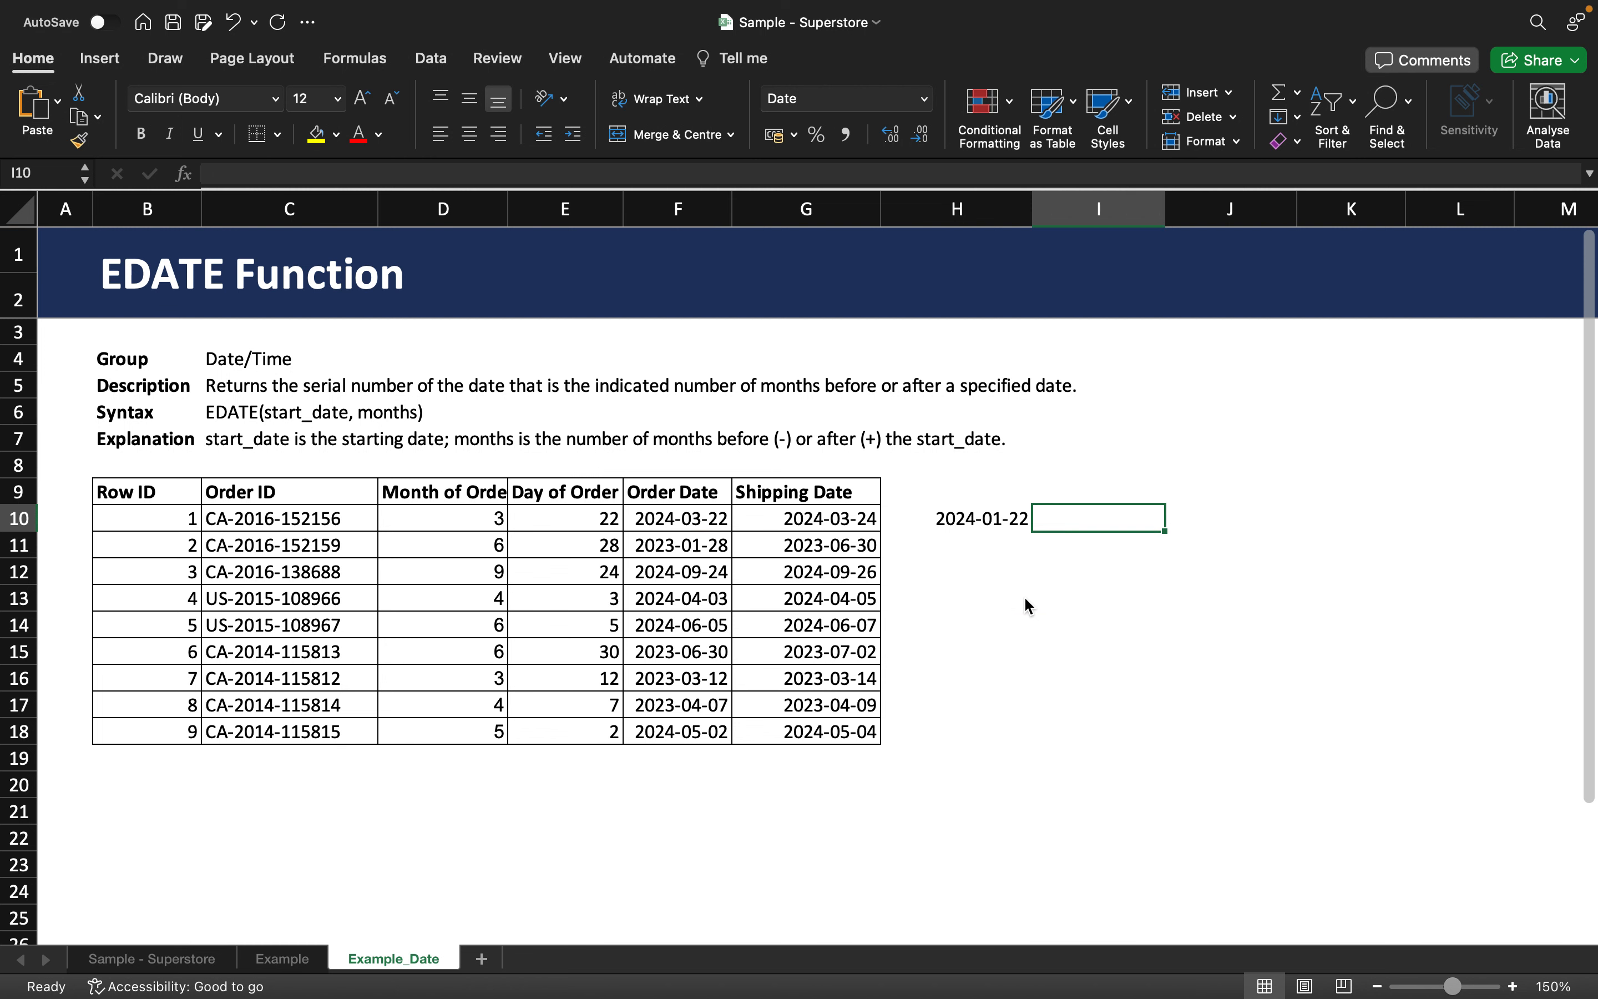
{"action": "type", "text": "="}
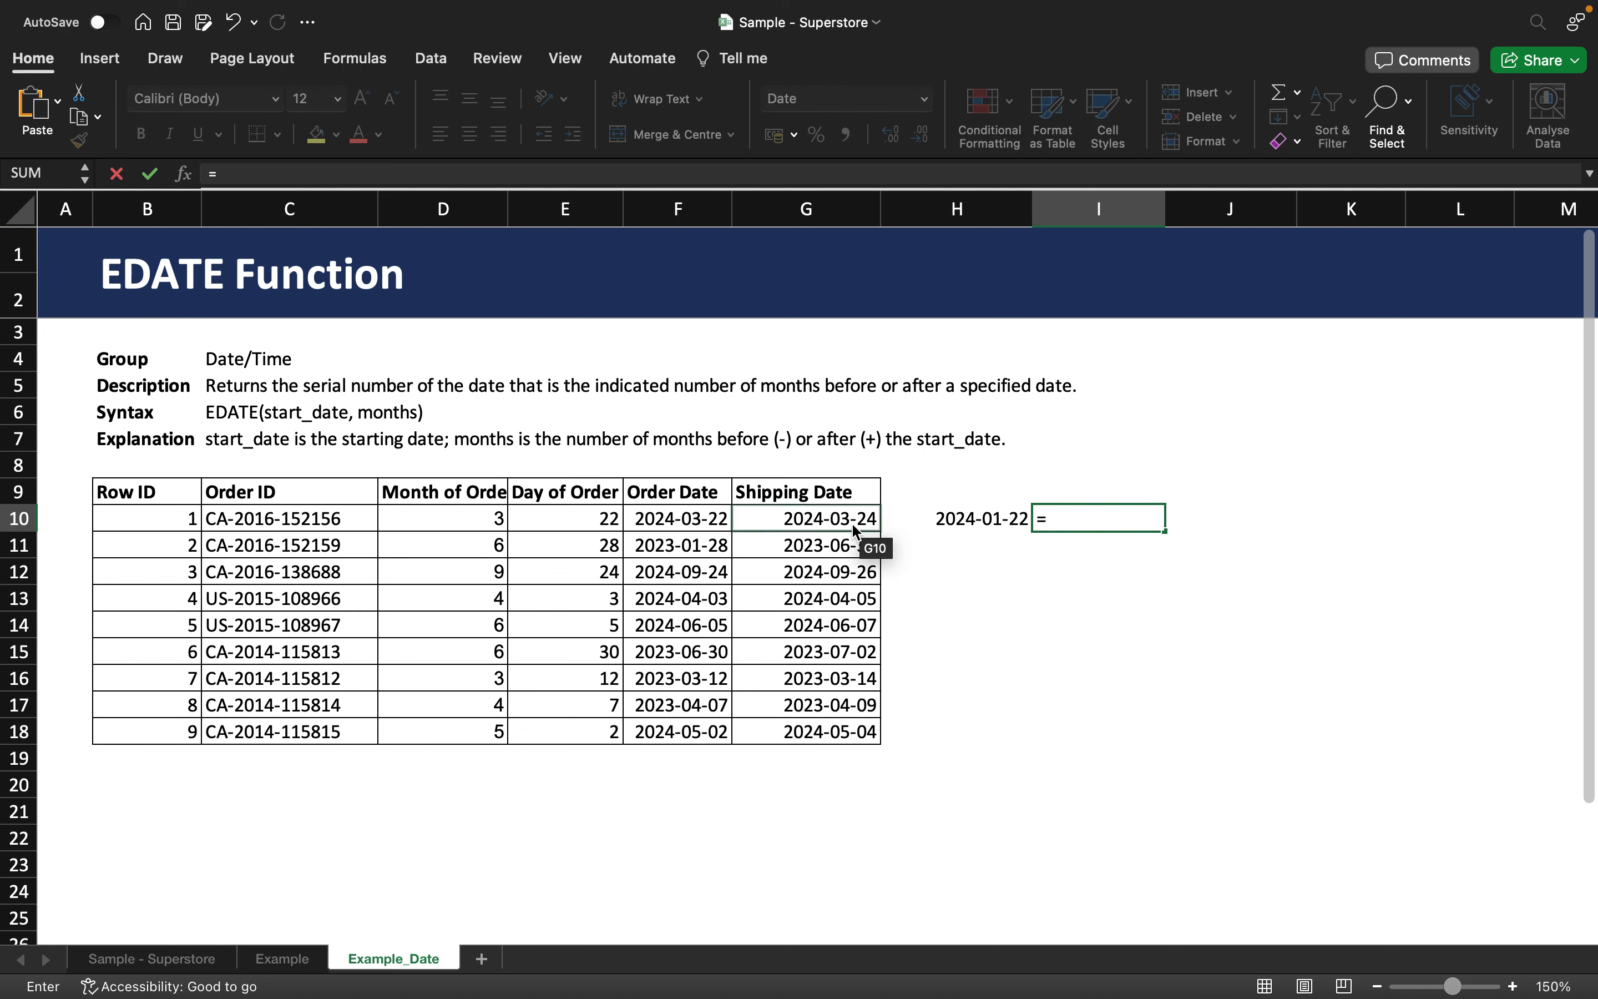
{"action": "left_click", "coordinate": [852, 521]}
{"action": "key", "text": "BackSpace"}
{"action": "key", "text": "BackSpace"}
{"action": "key", "text": "BackSpace"}
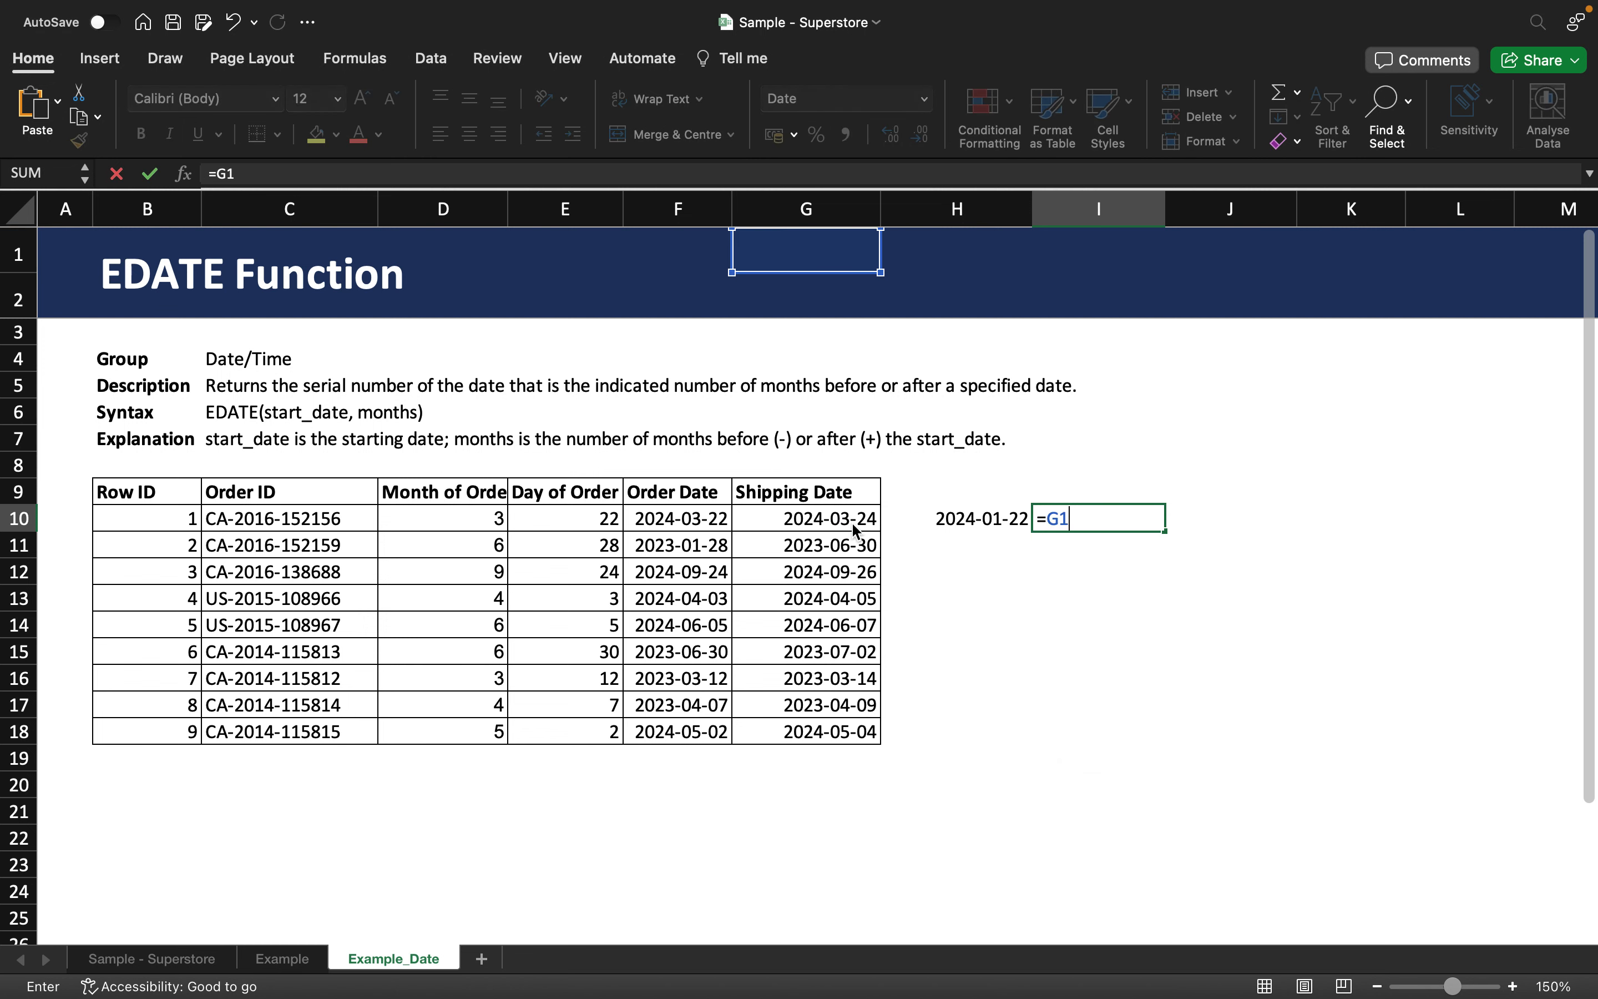
{"action": "type", "text": "EDATE"}
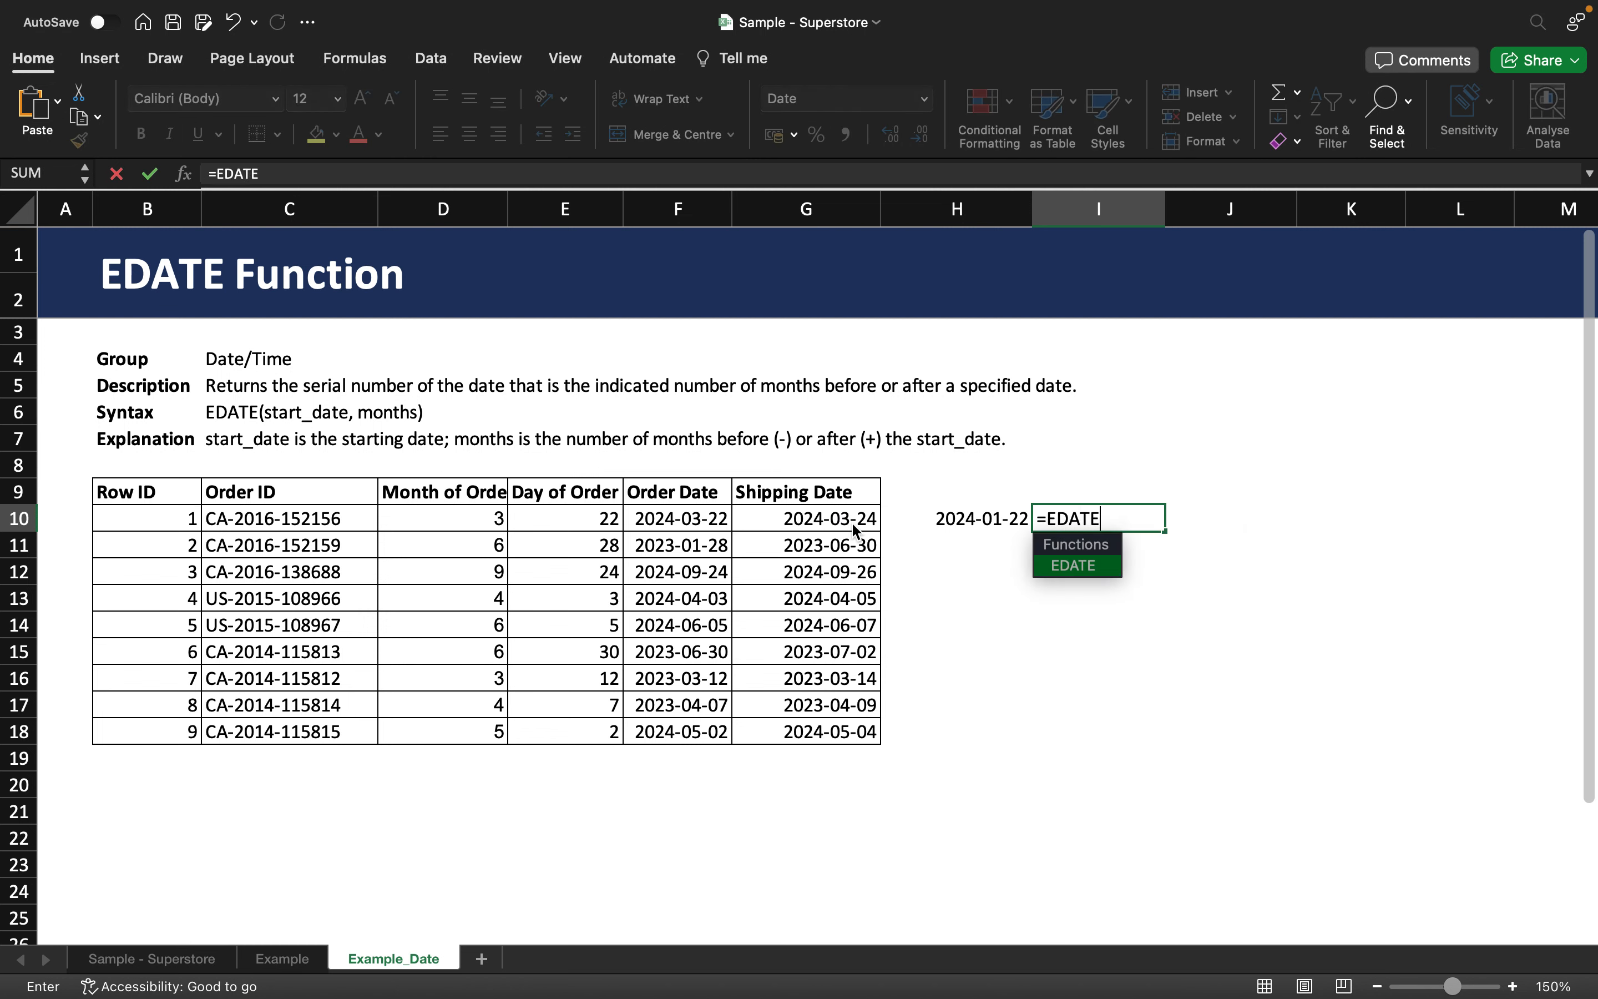
{"action": "type", "text": "("}
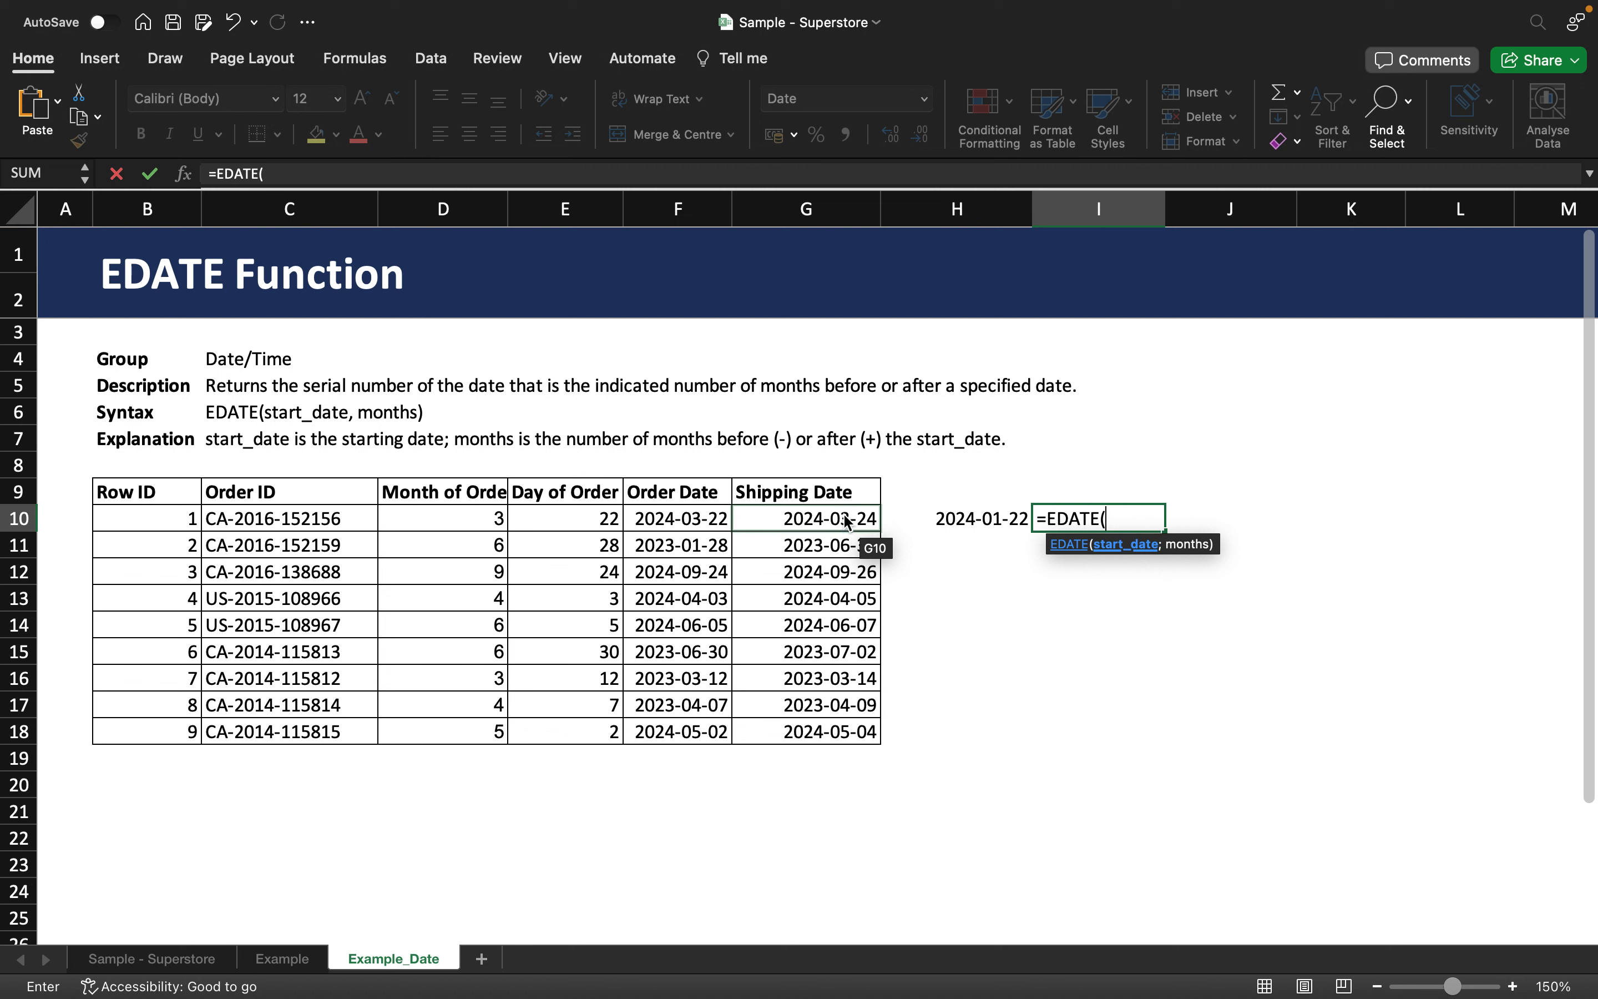
{"action": "left_click", "coordinate": [848, 521]}
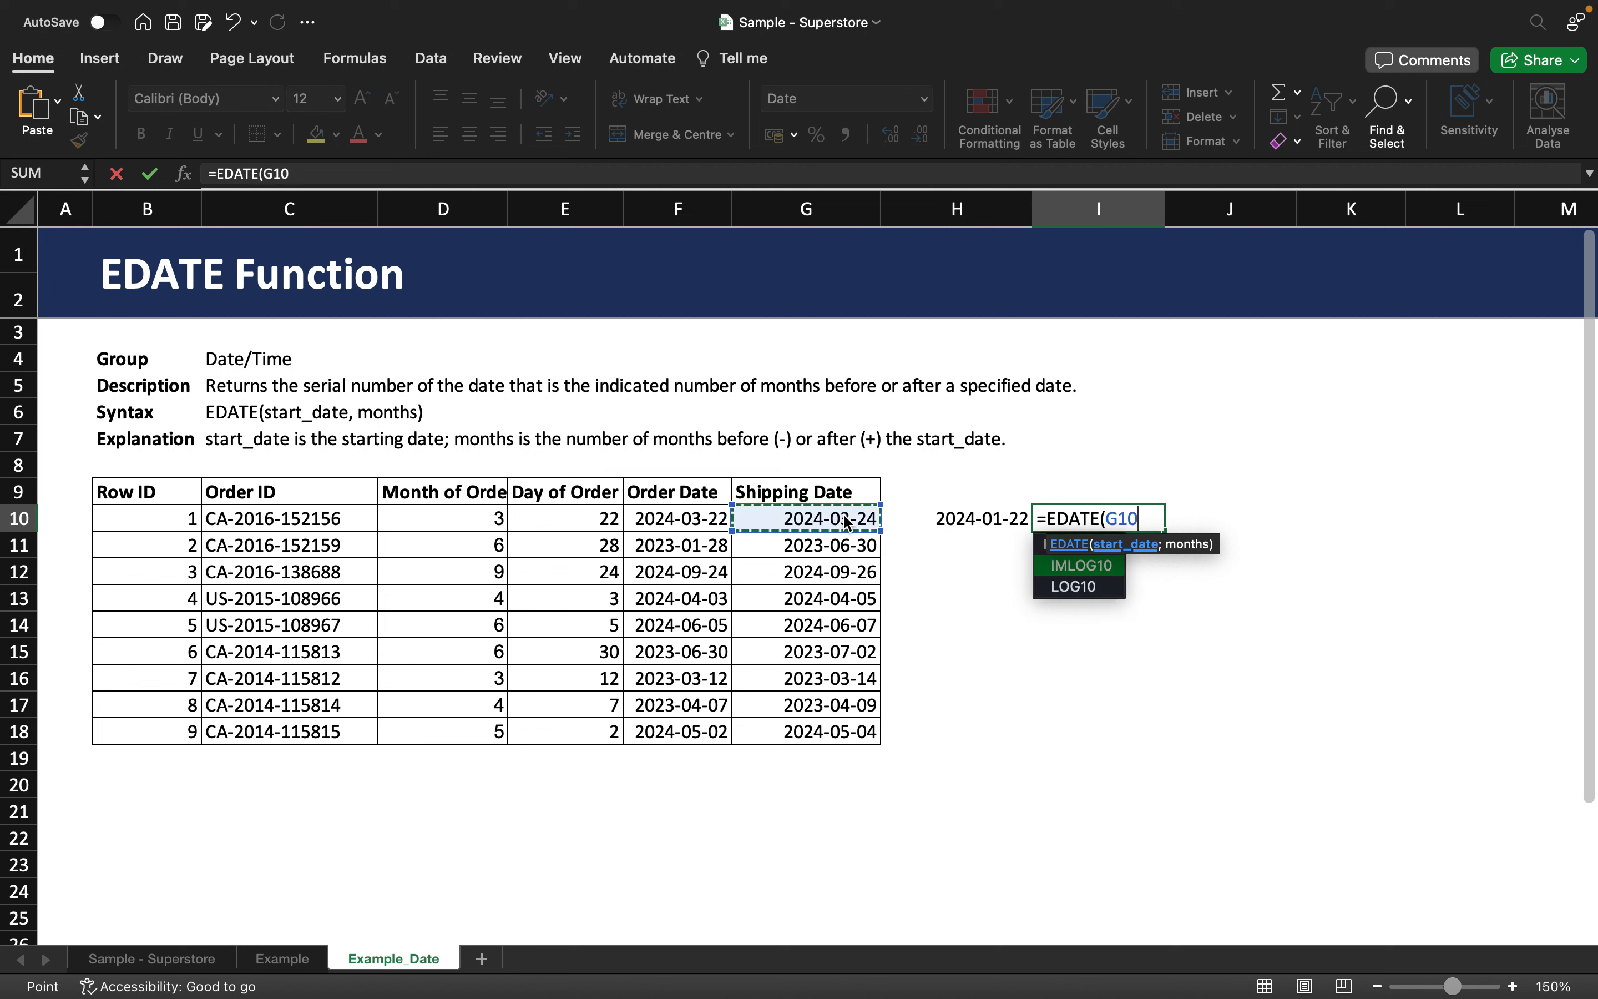
{"action": "type", "text": ";1"}
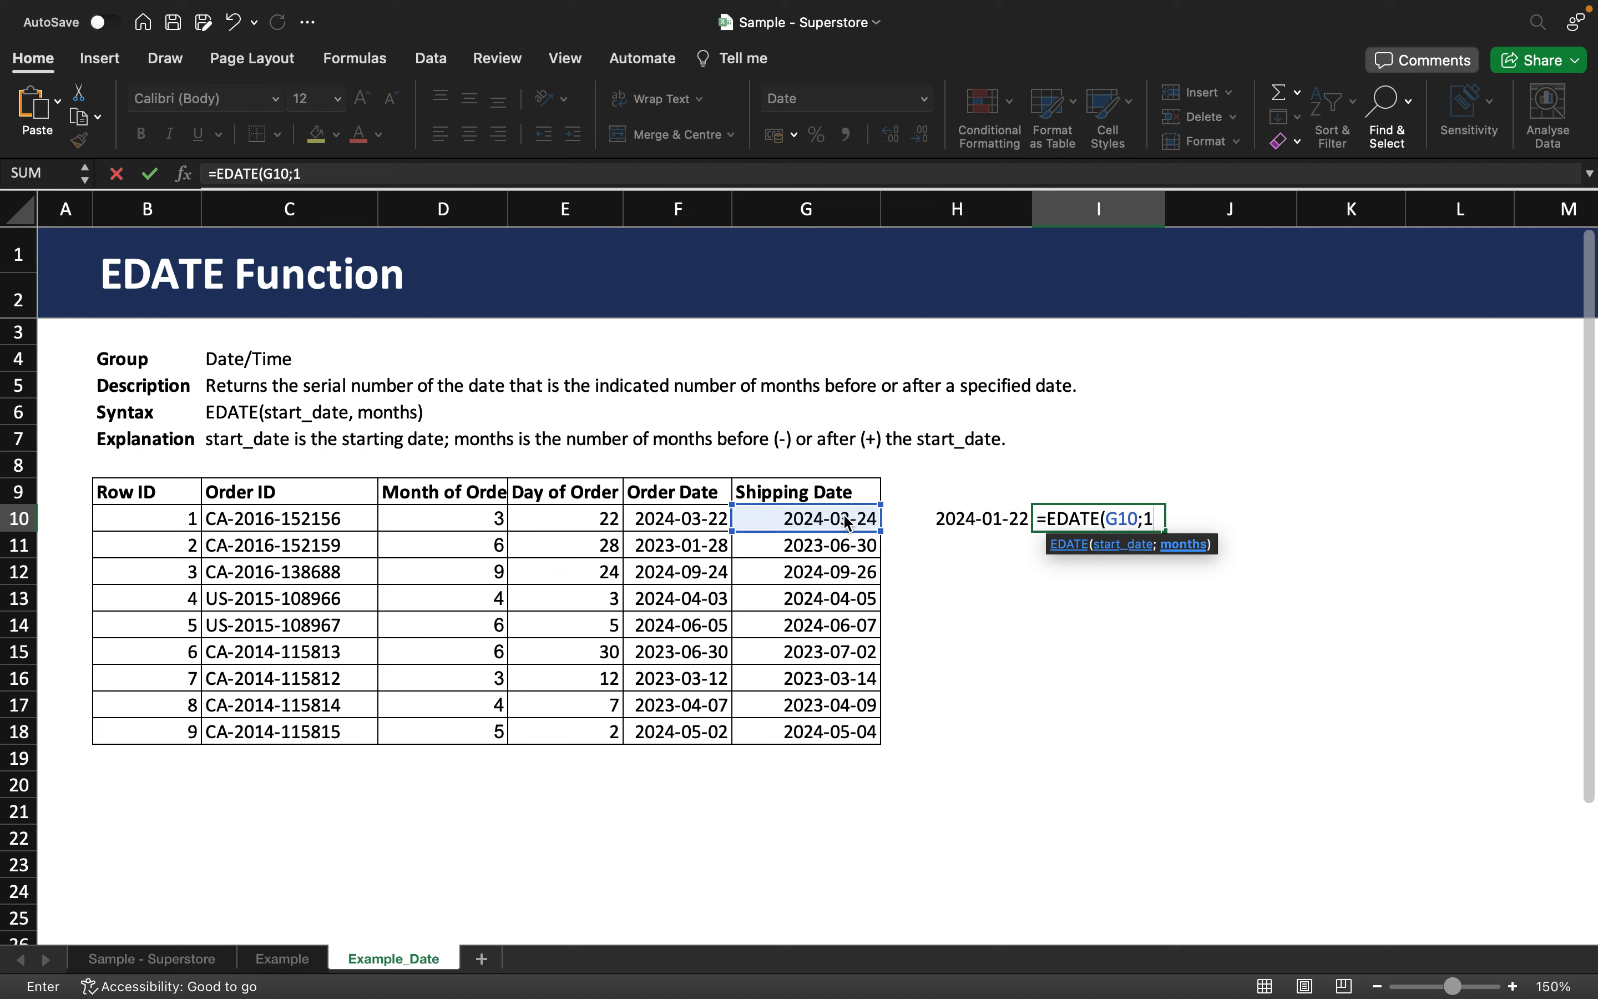
{"action": "type", "text": ")"}
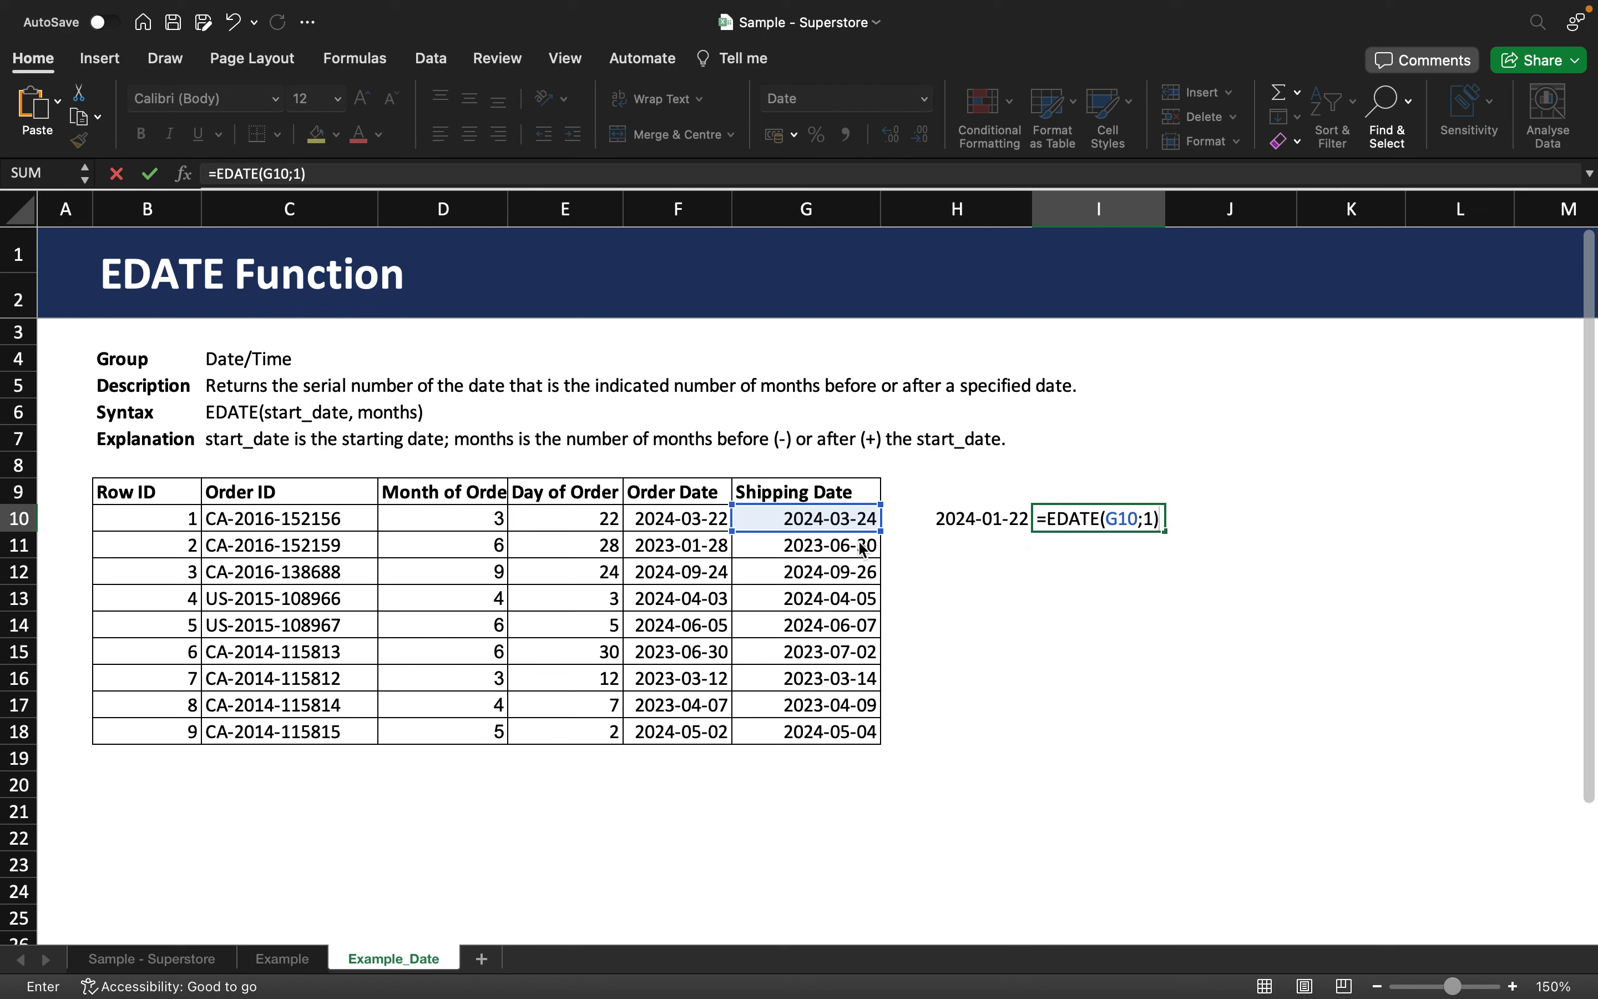
{"action": "key", "text": "Return"}
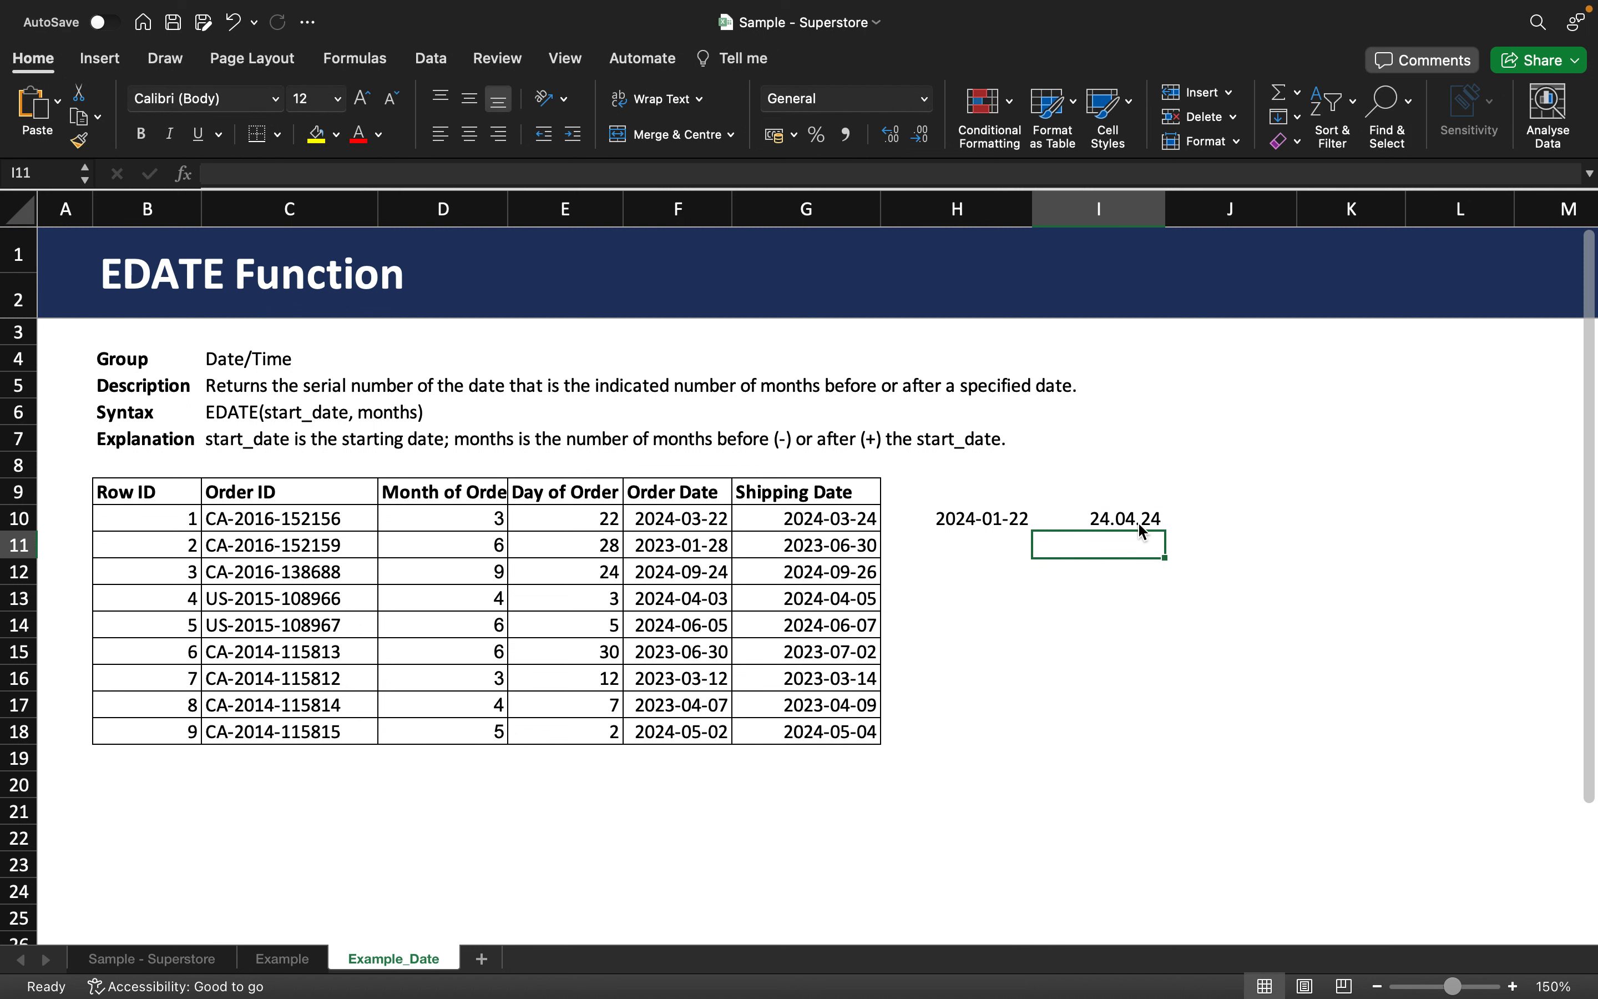
- Format cell I10 as a date with the 2012-03-14 type
{"action": "left_click", "coordinate": [1107, 523]}
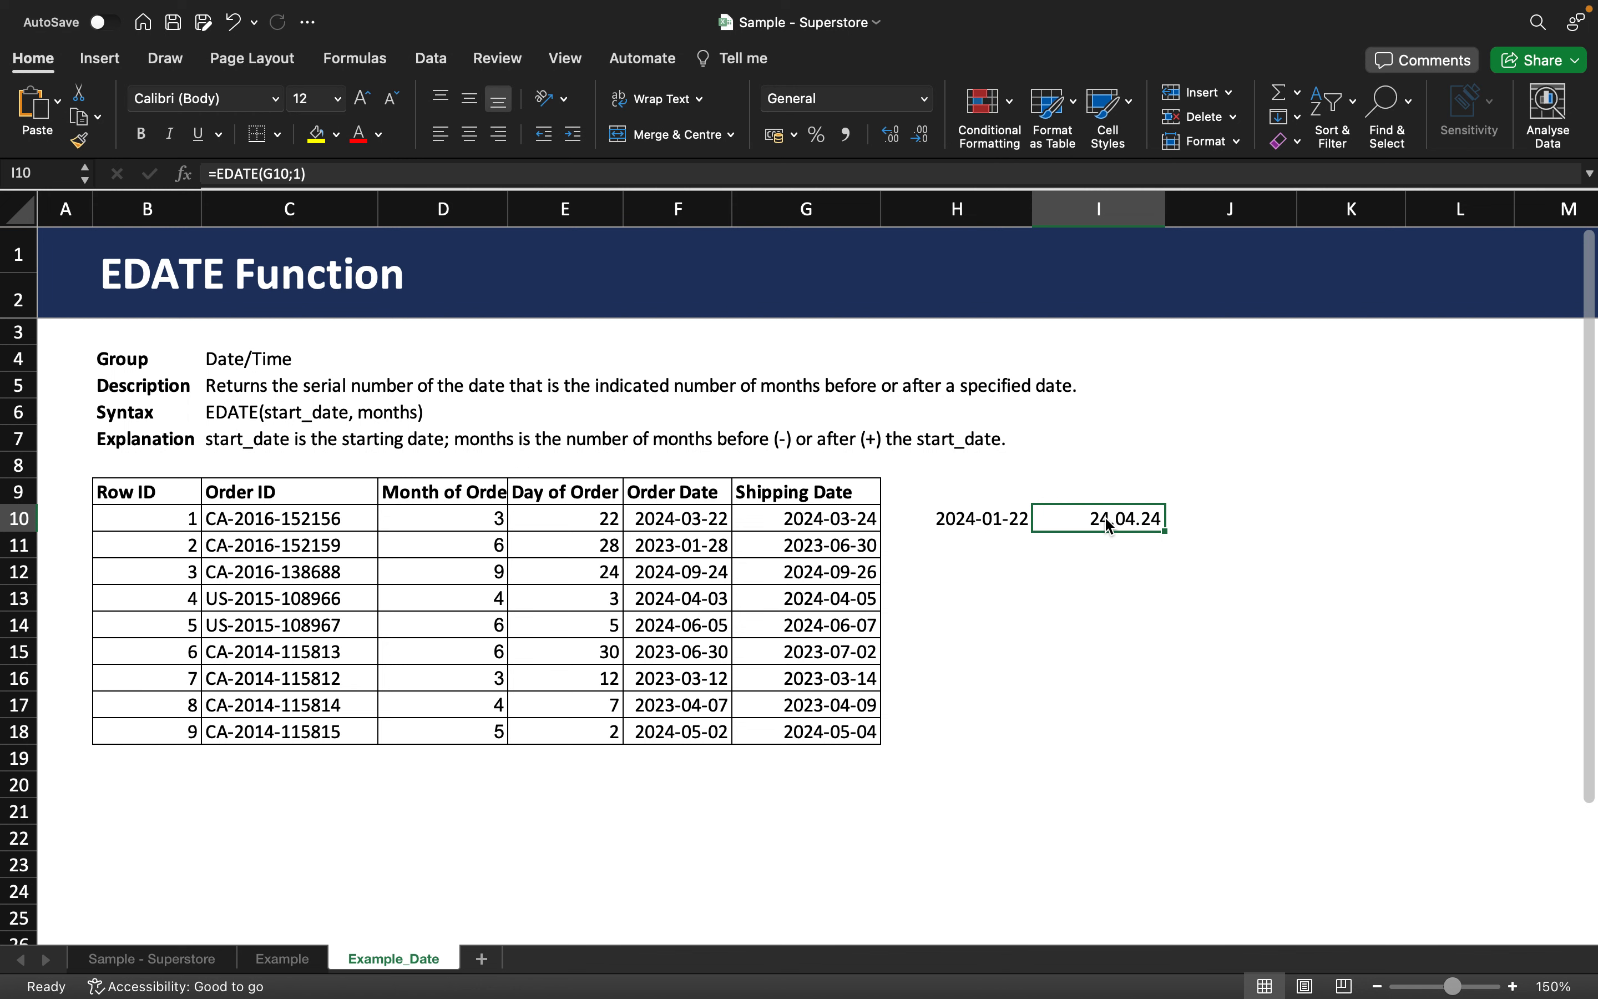
{"action": "left_click", "coordinate": [925, 100]}
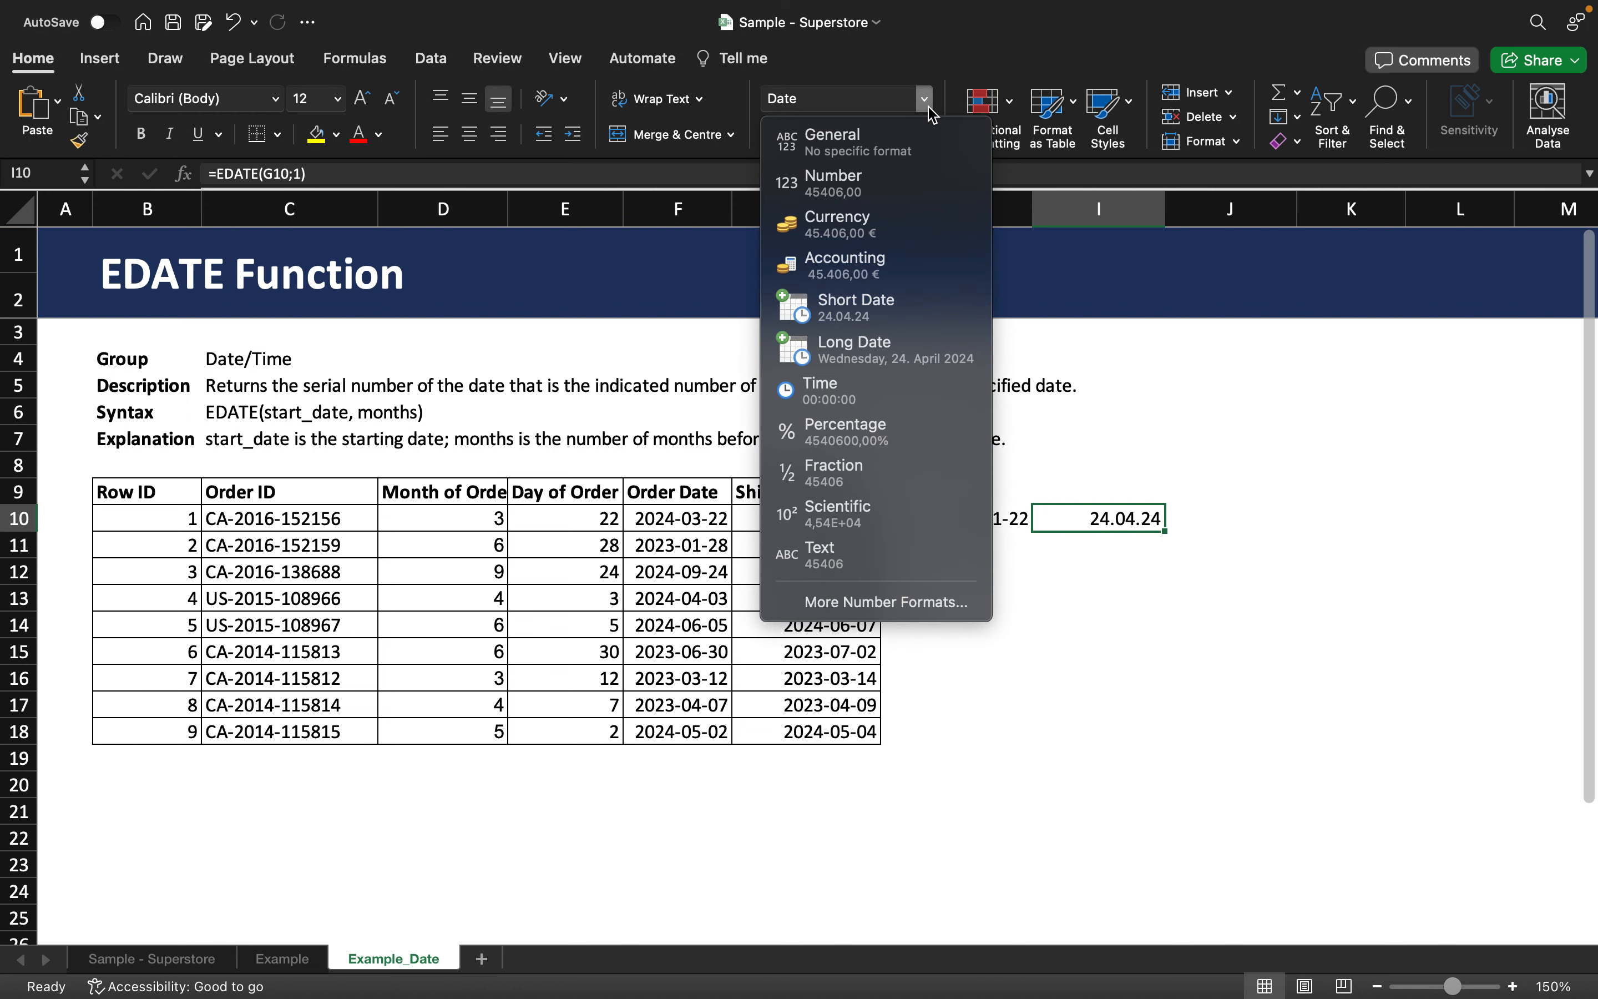
{"action": "left_click", "coordinate": [877, 602]}
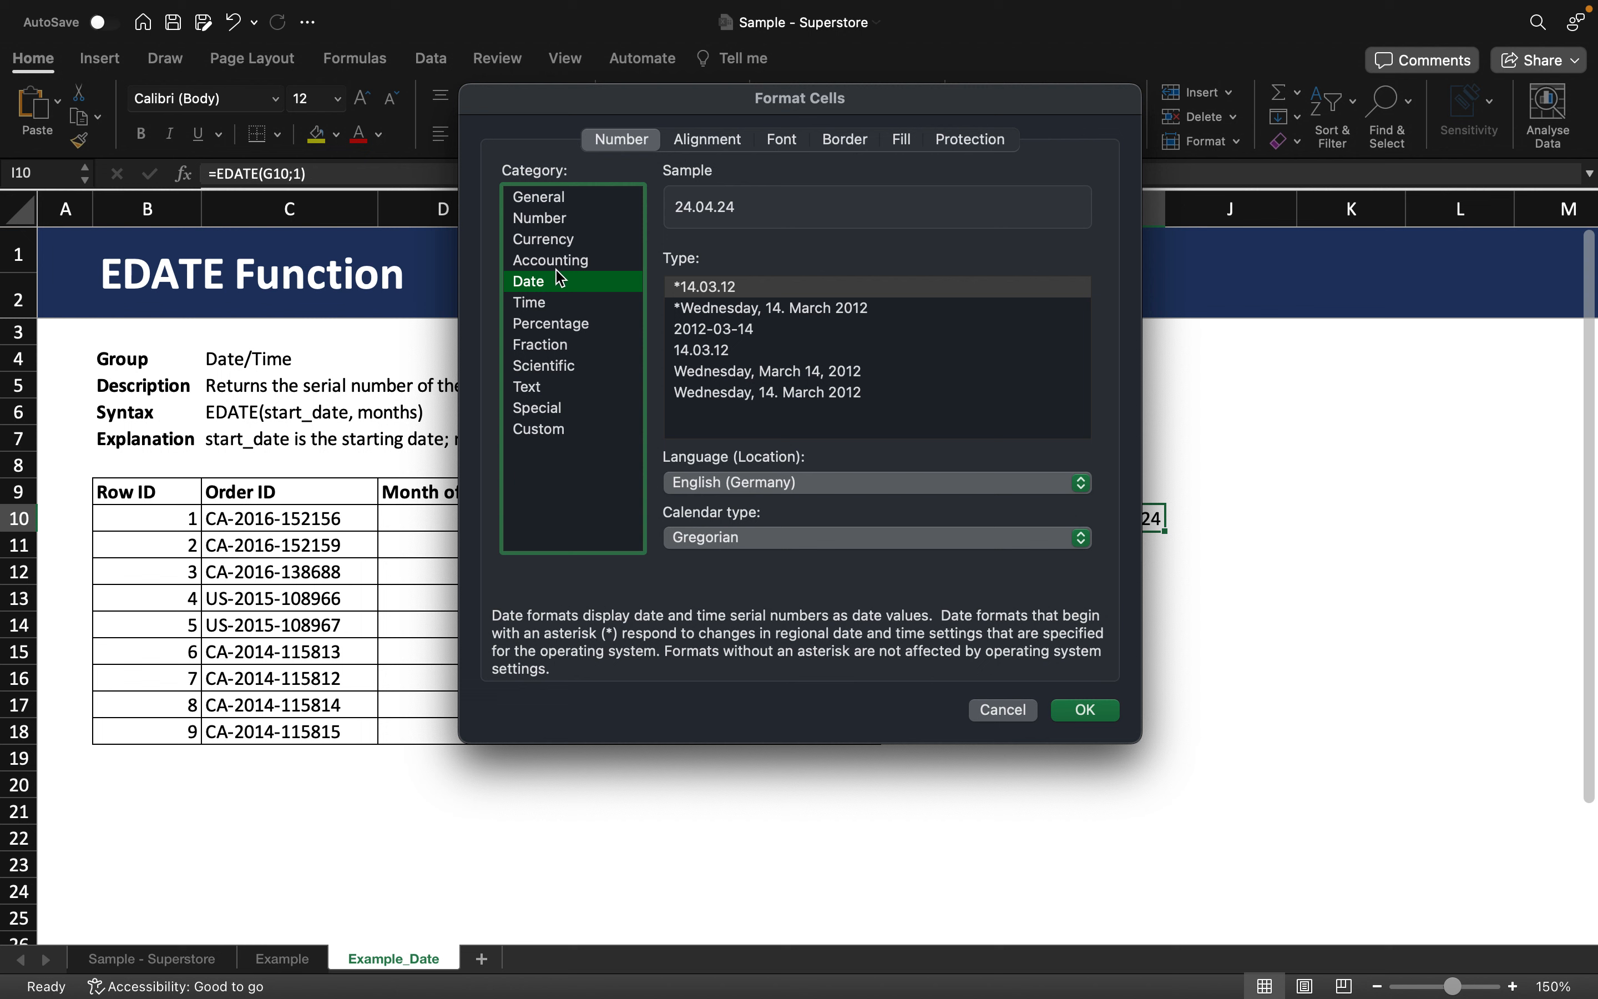
{"action": "left_click", "coordinate": [703, 329]}
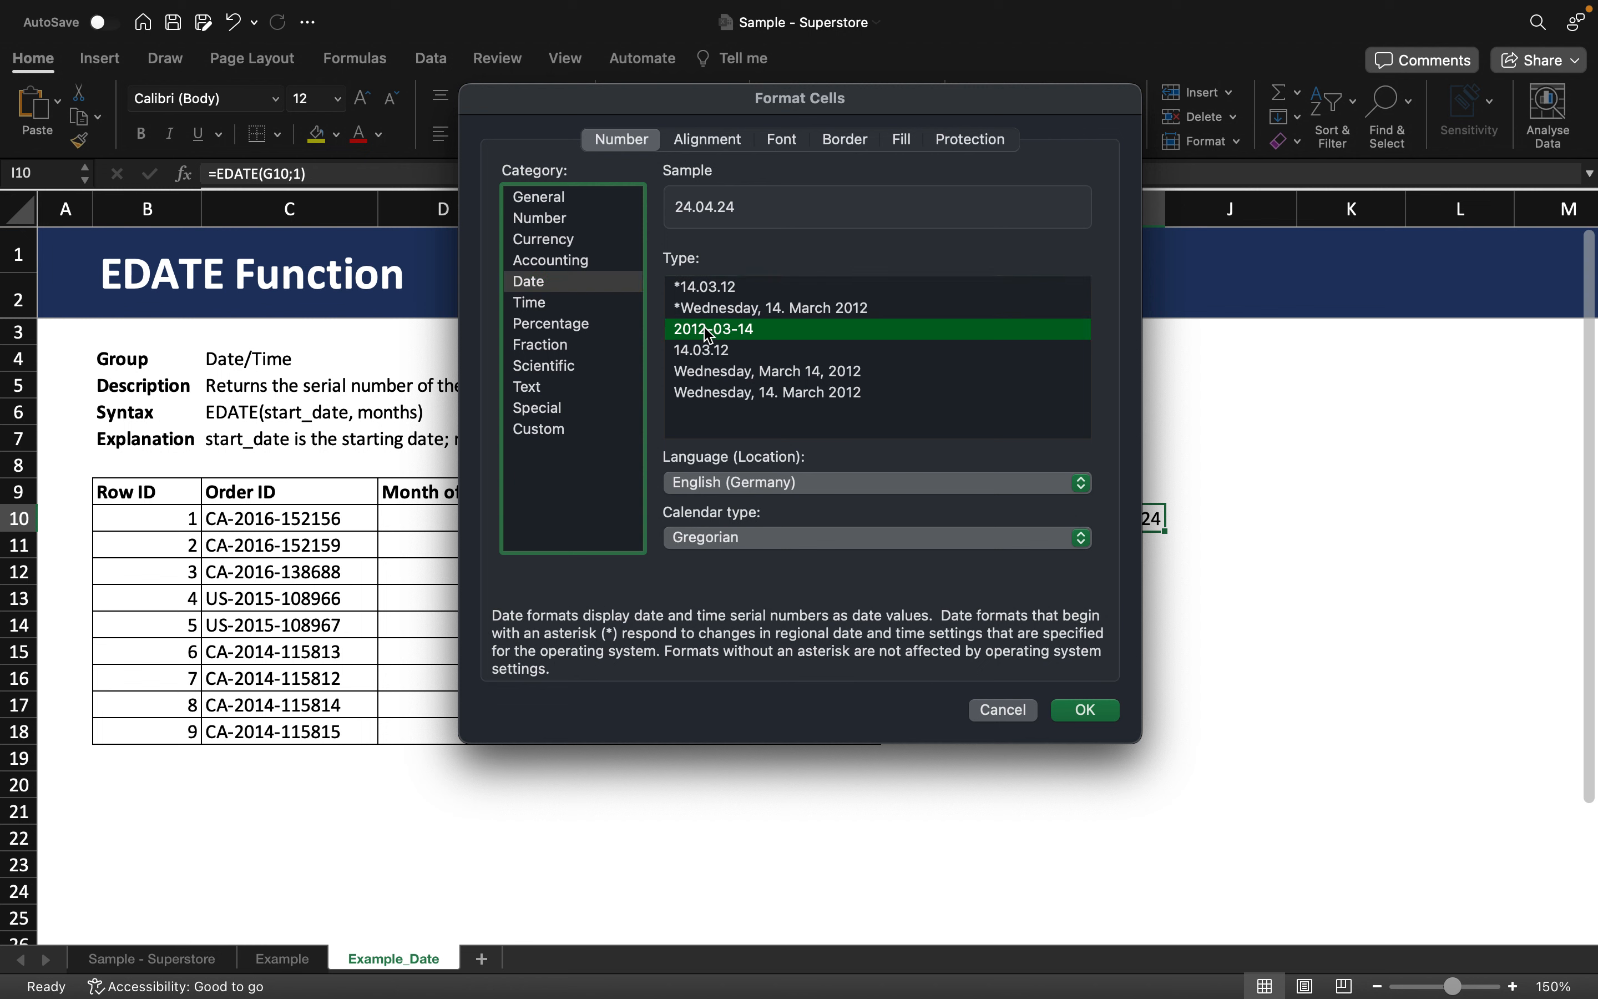
{"action": "left_click", "coordinate": [1112, 714]}
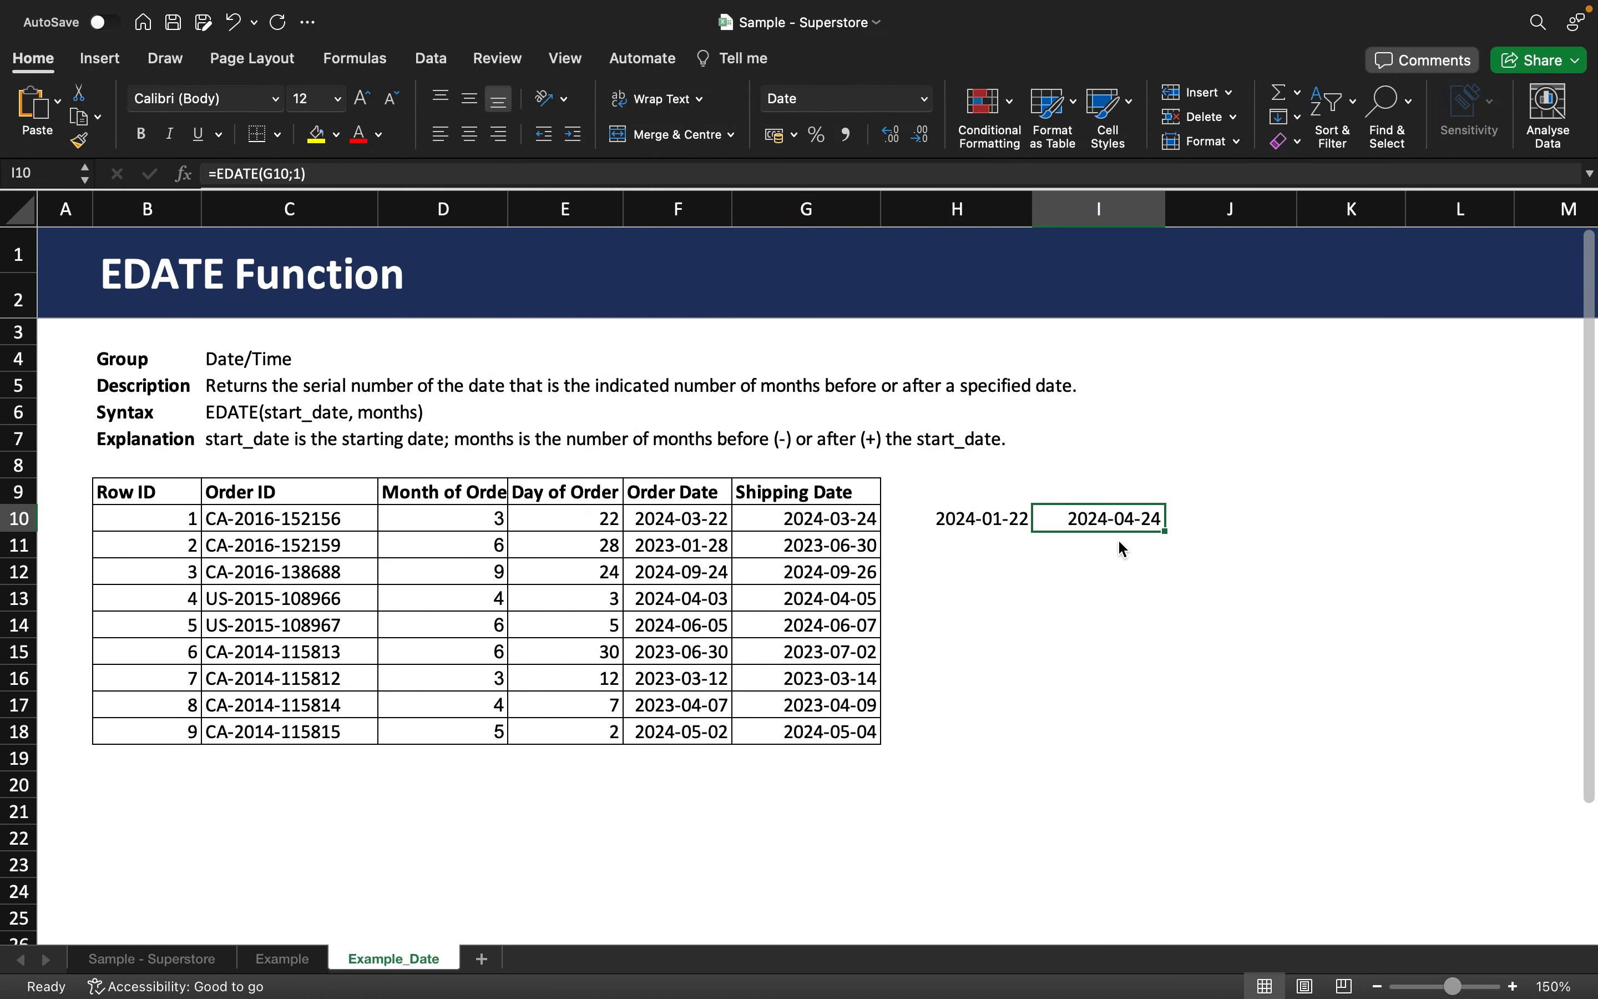